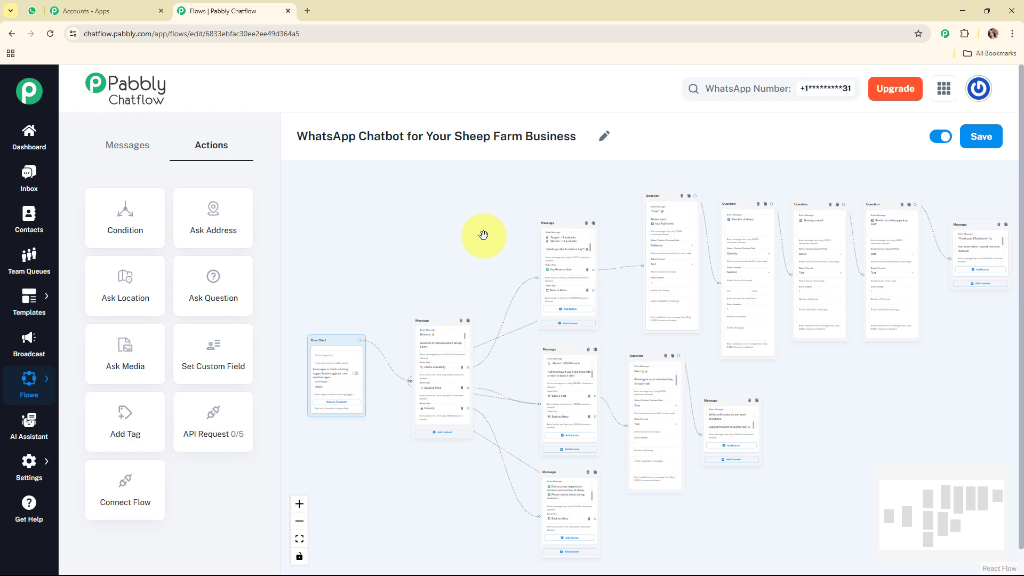
- Switch to WhatsApp Web and send "Hey, I want to buy a sheep." to the GreenPasture Sheep Farm chat
{"action": "left_click", "coordinate": [33, 11]}
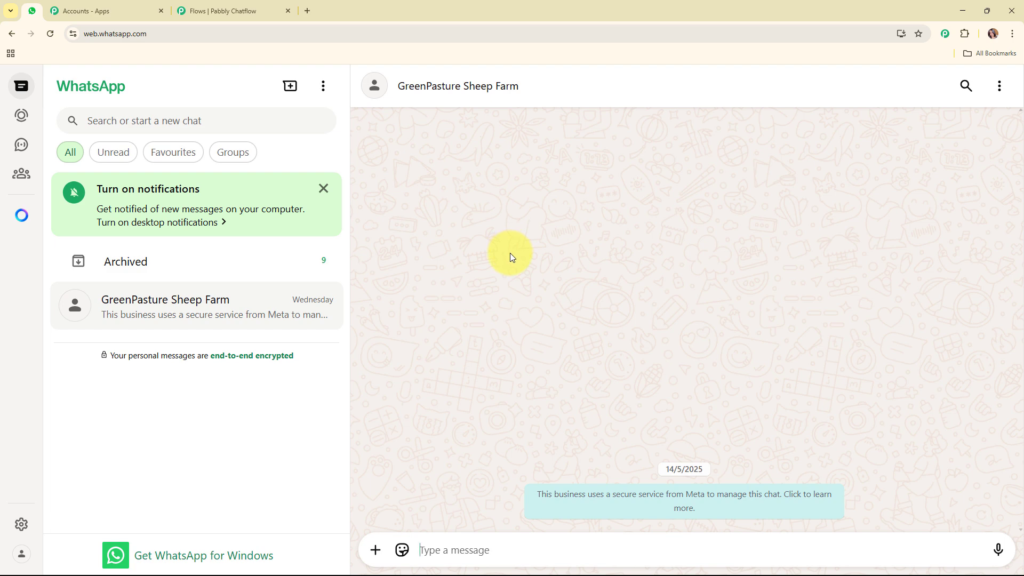
{"action": "type", "text": "H"}
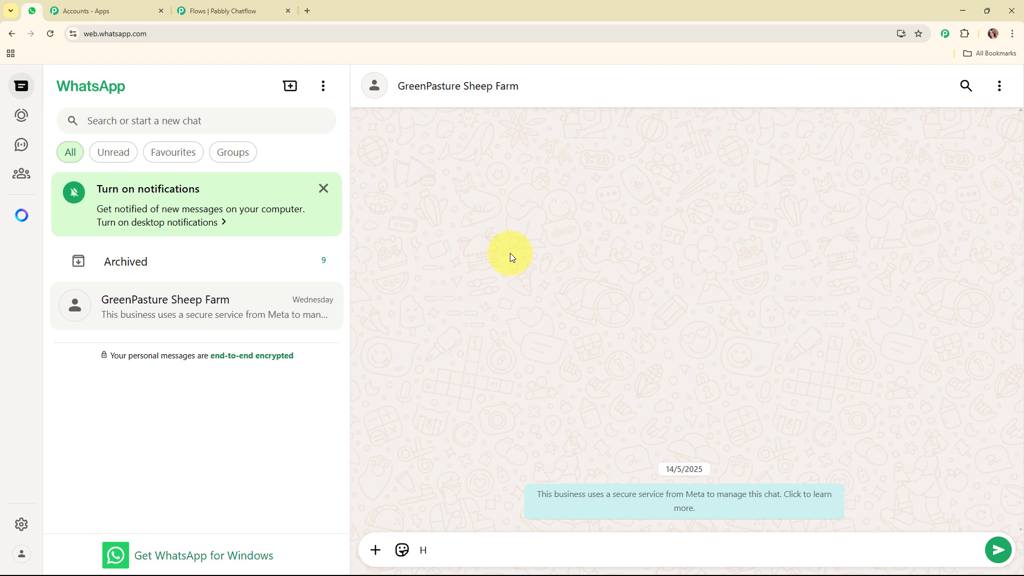
{"action": "type", "text": "ey, I want to buy a sheep."}
{"action": "key", "text": "Return"}
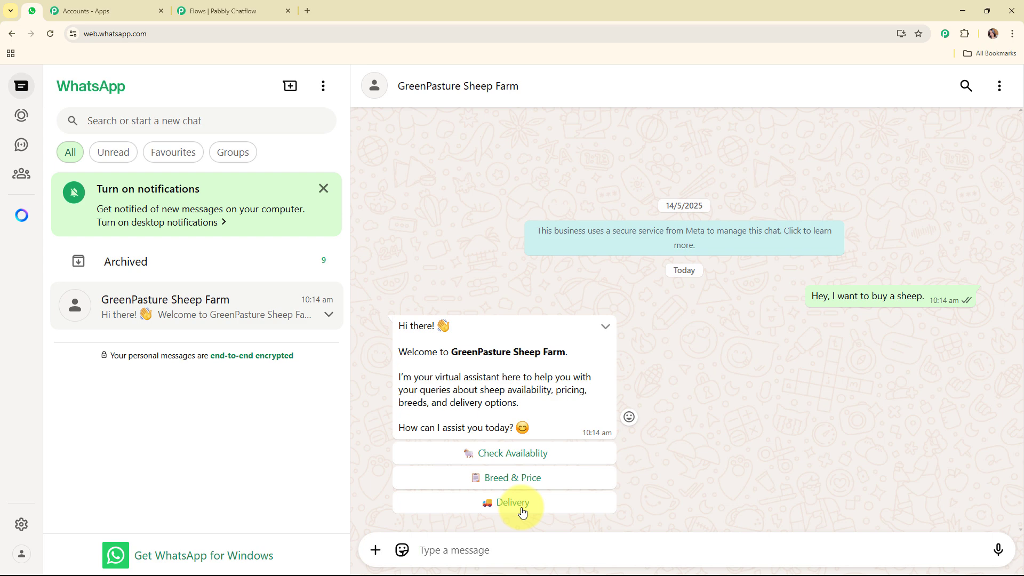
- Request the sheep availability, choose to reserve now, and reply with the customer's full name
{"action": "left_click", "coordinate": [525, 453]}
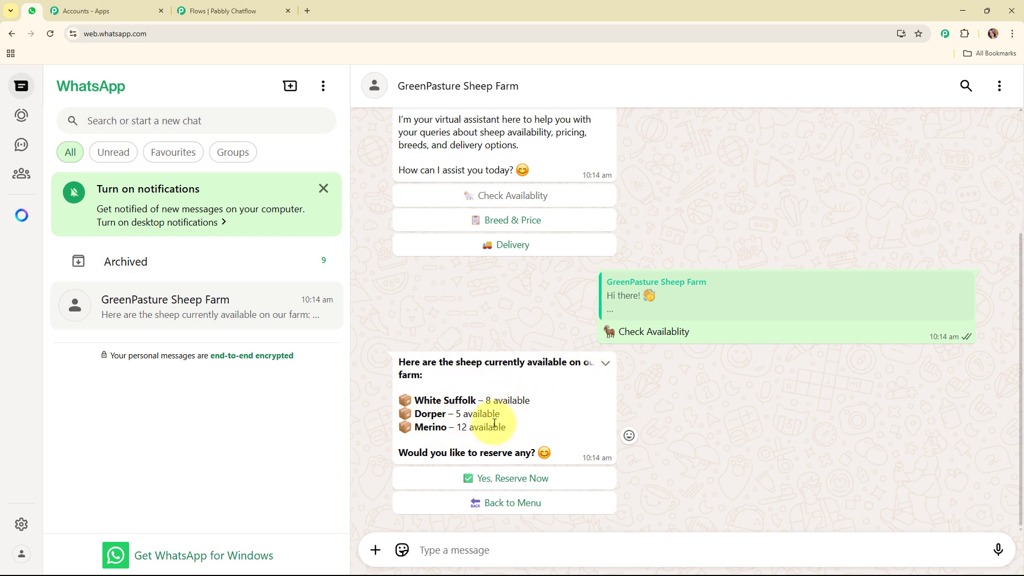
{"action": "left_click", "coordinate": [523, 486]}
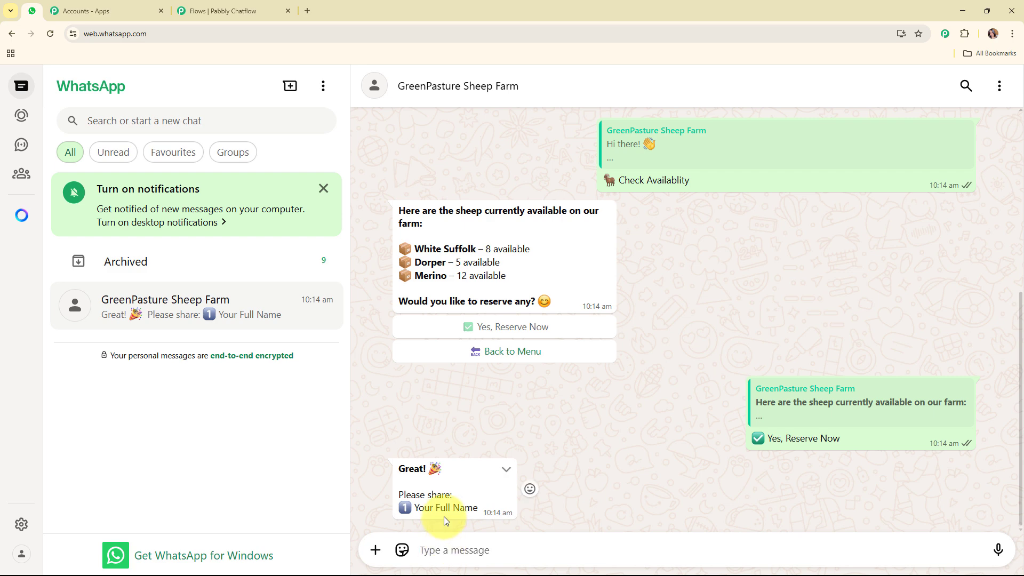
{"action": "type", "text": "Demo User"}
{"action": "key", "text": "Return"}
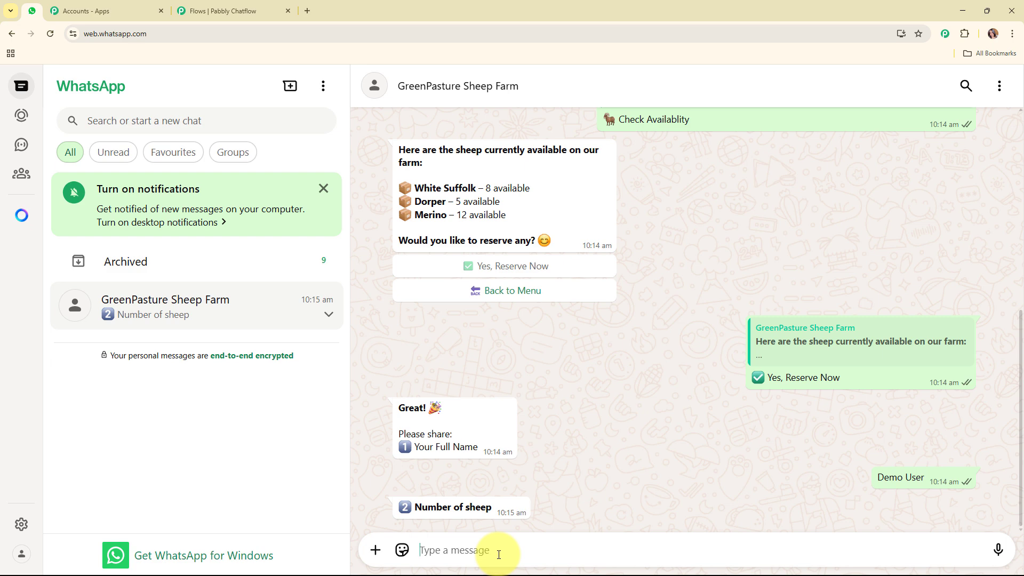
- Answer the remaining reservation questions with quantity 2, breed White Suffolk and preferred date 27th May 2025
{"action": "type", "text": "2"}
{"action": "key", "text": "Return"}
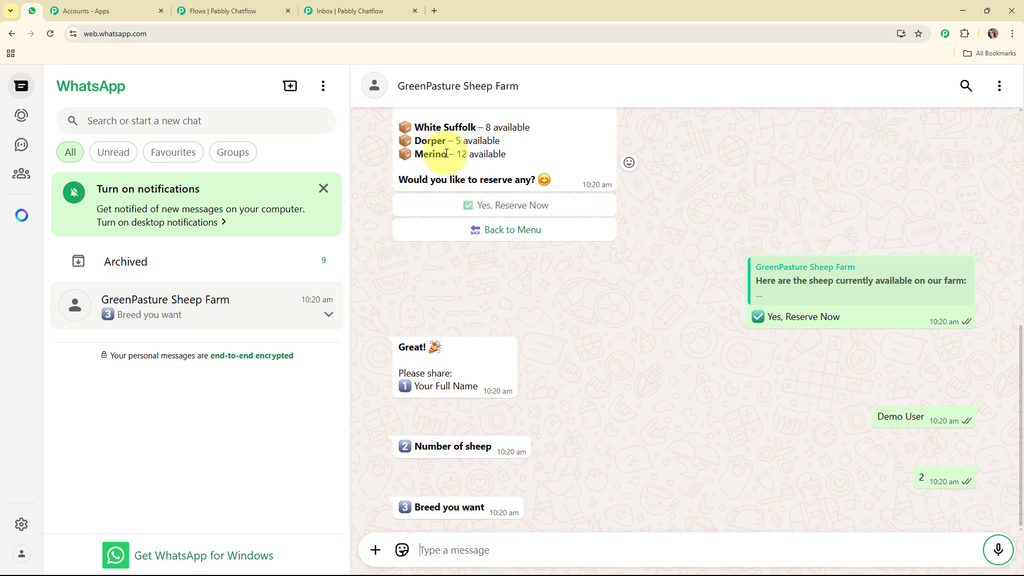
{"action": "left_click_drag", "start_coordinate": [416, 127], "coordinate": [476, 127]}
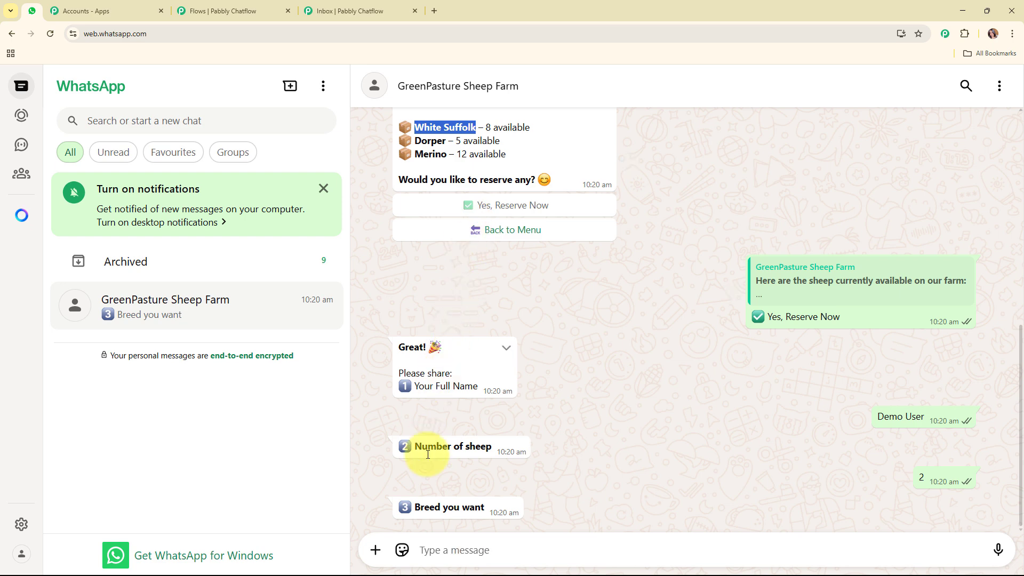
{"action": "left_click", "coordinate": [427, 549]}
{"action": "type", "text": "*White Suffolk*"}
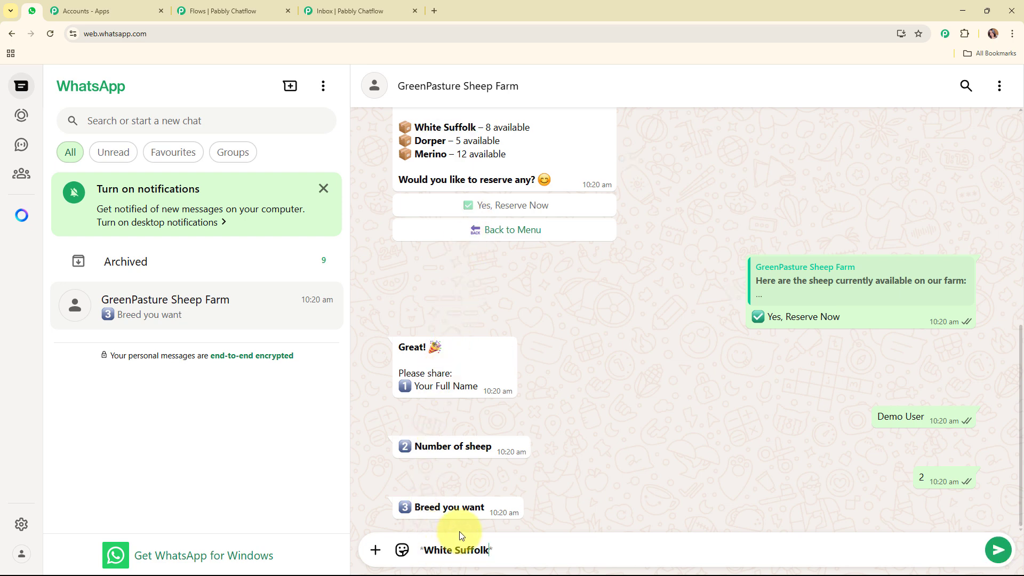
{"action": "key", "text": "Return"}
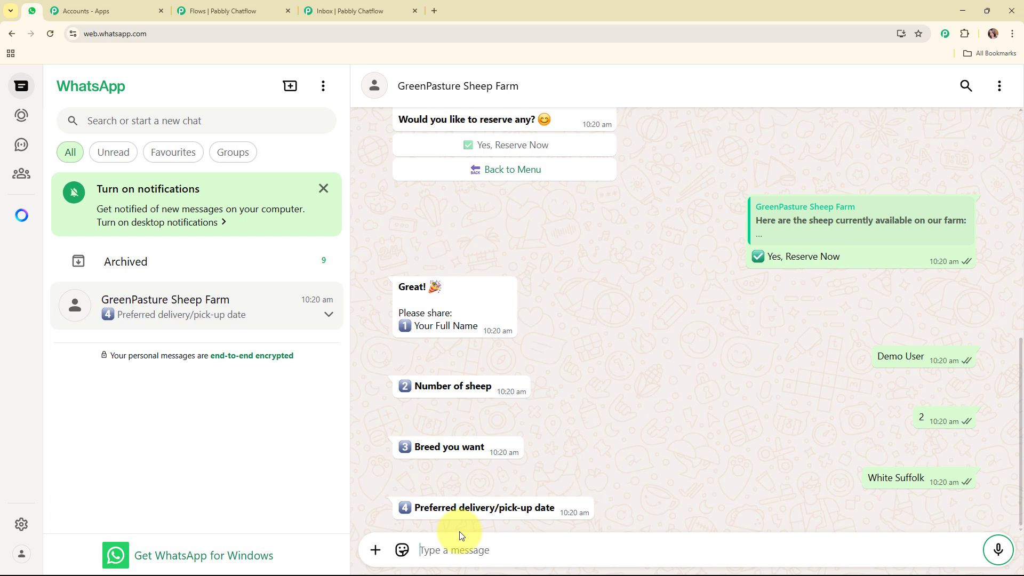
{"action": "type", "text": "27th May 2025"}
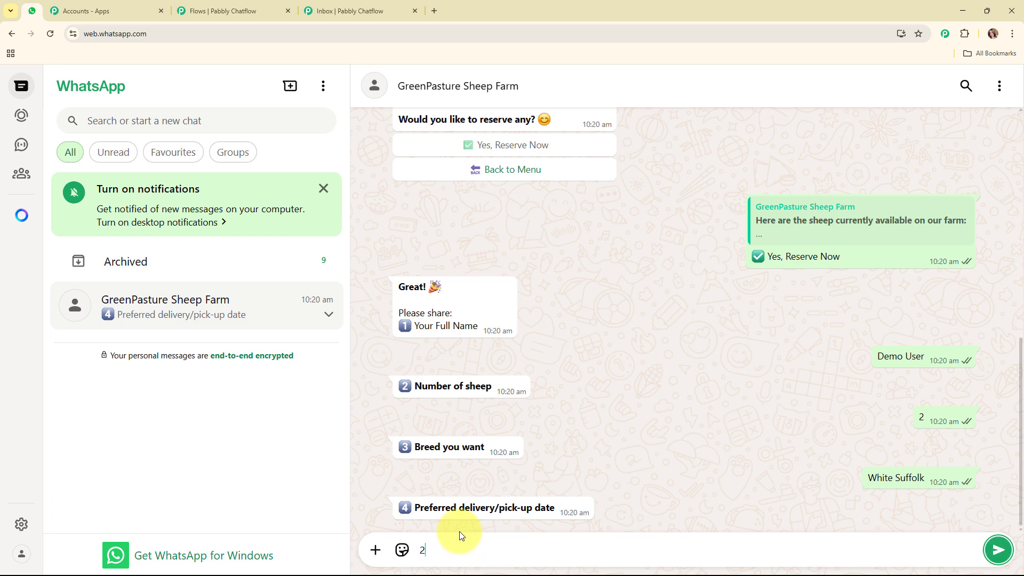
{"action": "key", "text": "Return"}
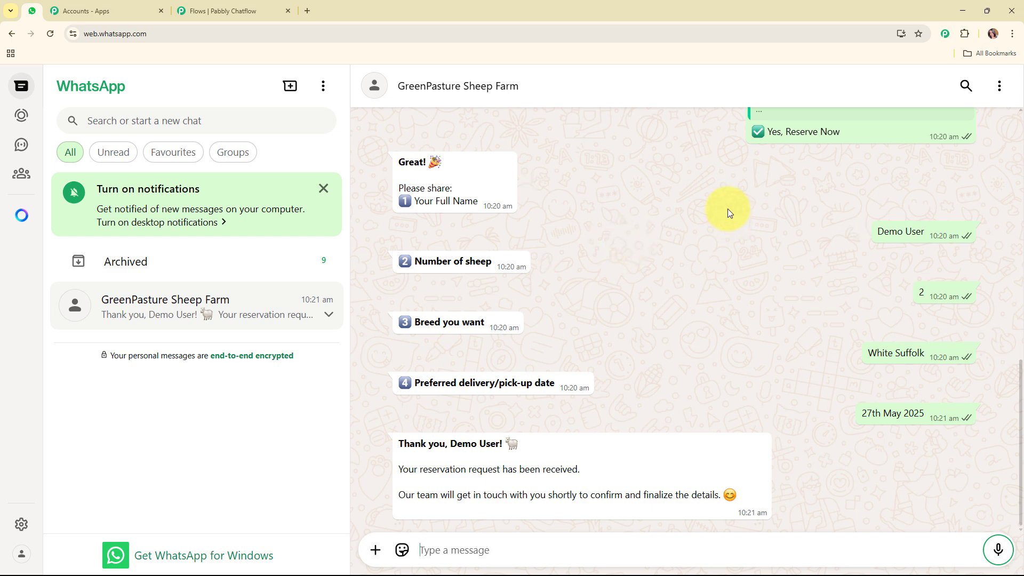
- Close the flow editor page, accepting to leave it, and close the Pabbly accounts page
{"action": "left_click", "coordinate": [288, 11]}
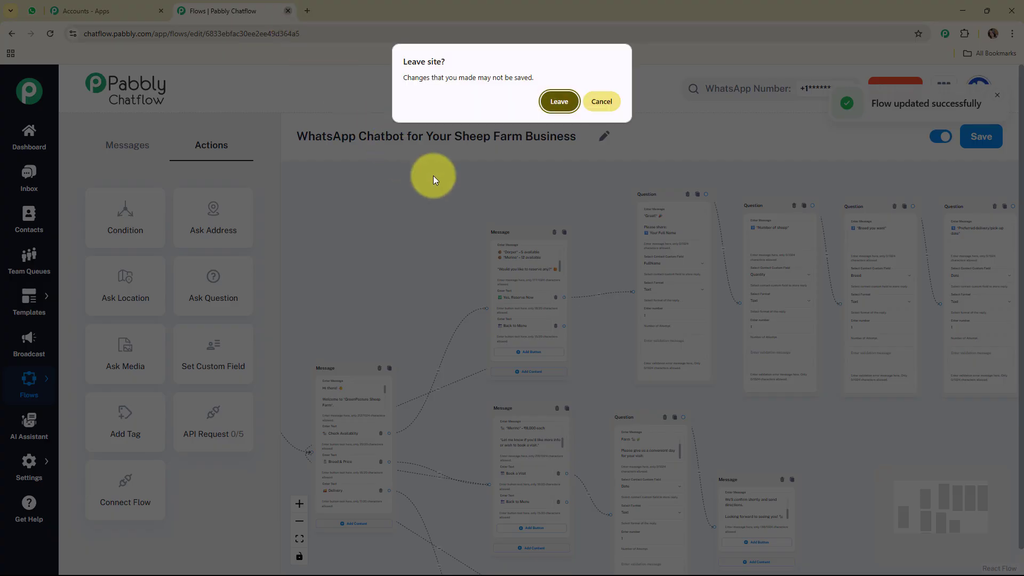
{"action": "left_click", "coordinate": [562, 98]}
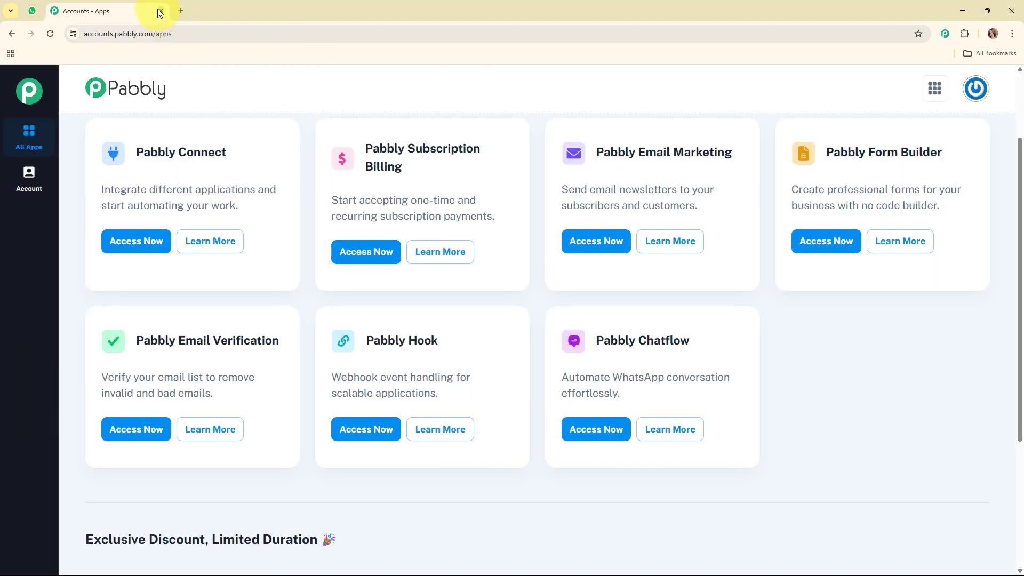
{"action": "left_click", "coordinate": [160, 11]}
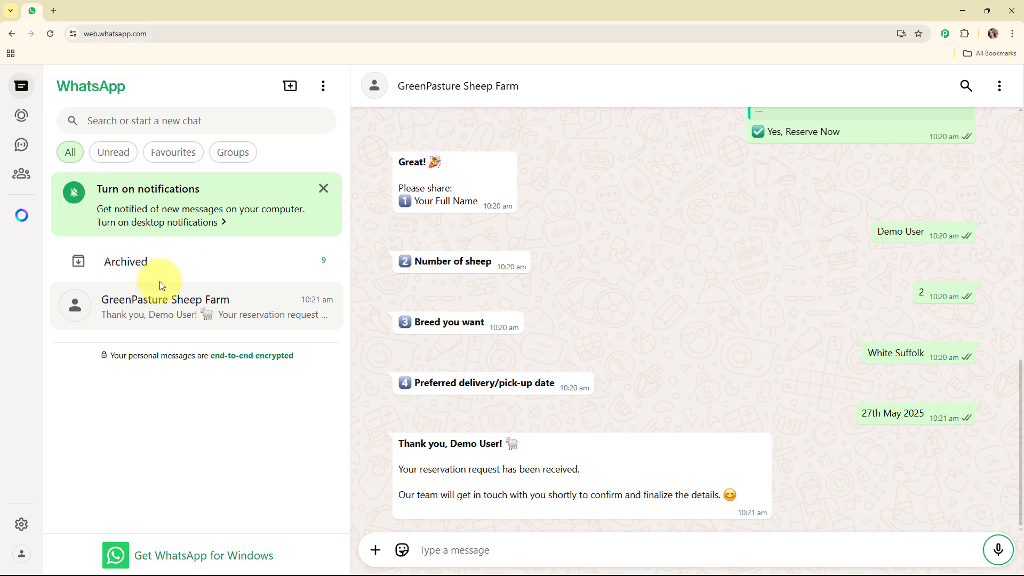
- Open the Pabbly Chatflow website at pabbly.com/chatflow/inr in a new browser tab
{"action": "left_click", "coordinate": [53, 10]}
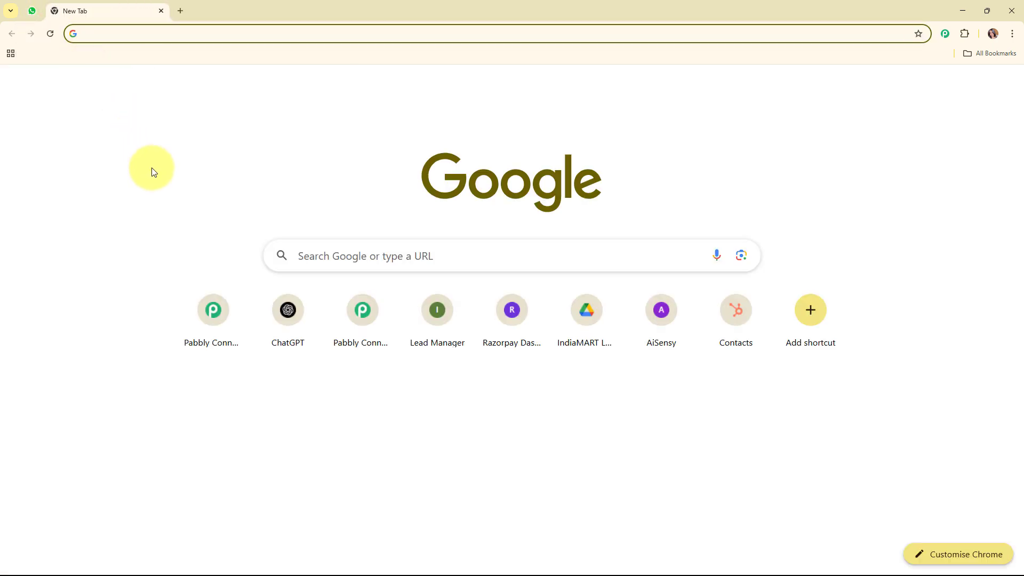
{"action": "type", "text": "pabb"}
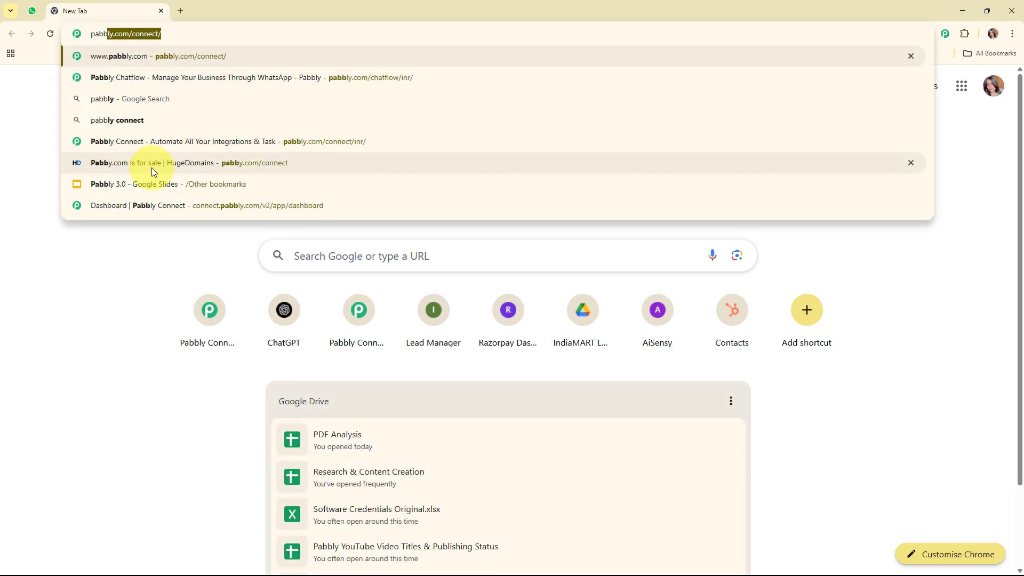
{"action": "type", "text": "ly"}
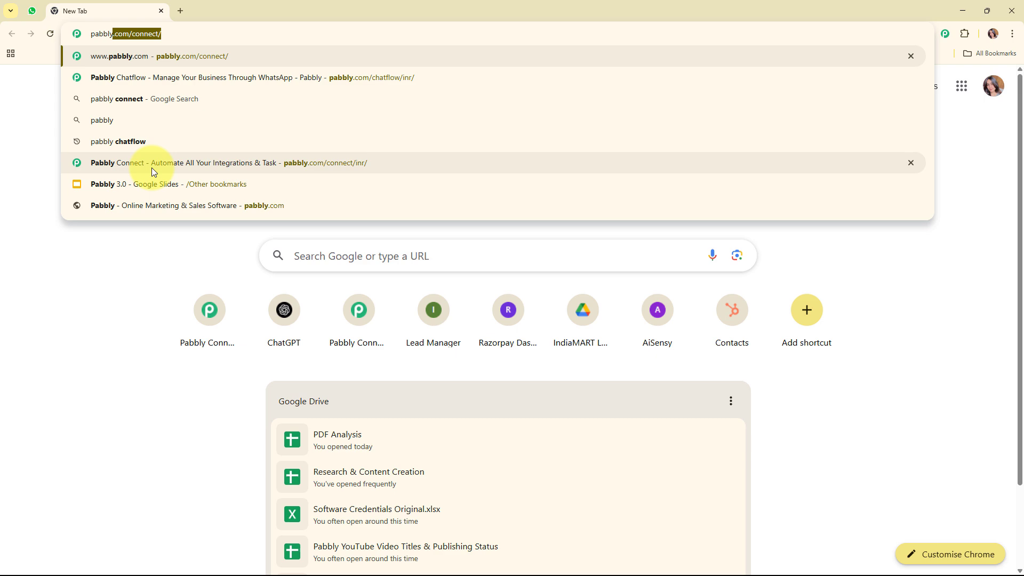
{"action": "type", "text": ".com"}
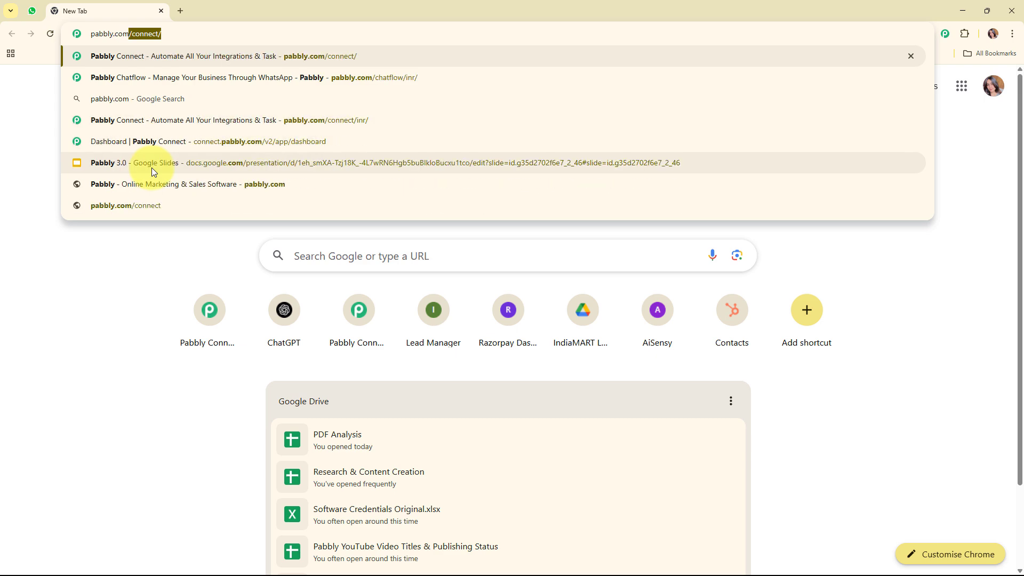
{"action": "type", "text": "/ch"}
{"action": "key", "text": "Return"}
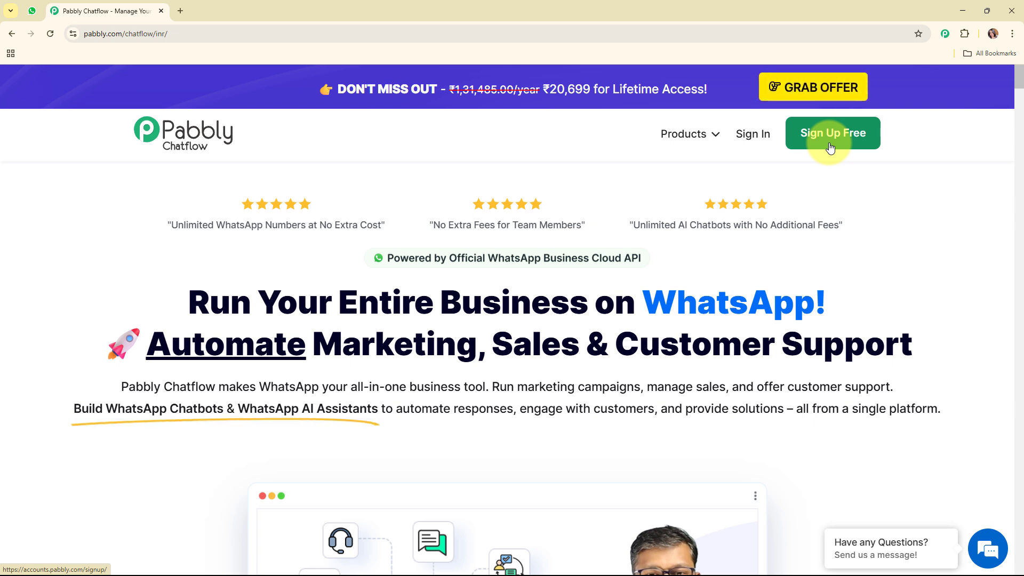
- Sign in to the Pabbly account and access the Pabbly Chatflow application
{"action": "left_click", "coordinate": [760, 135]}
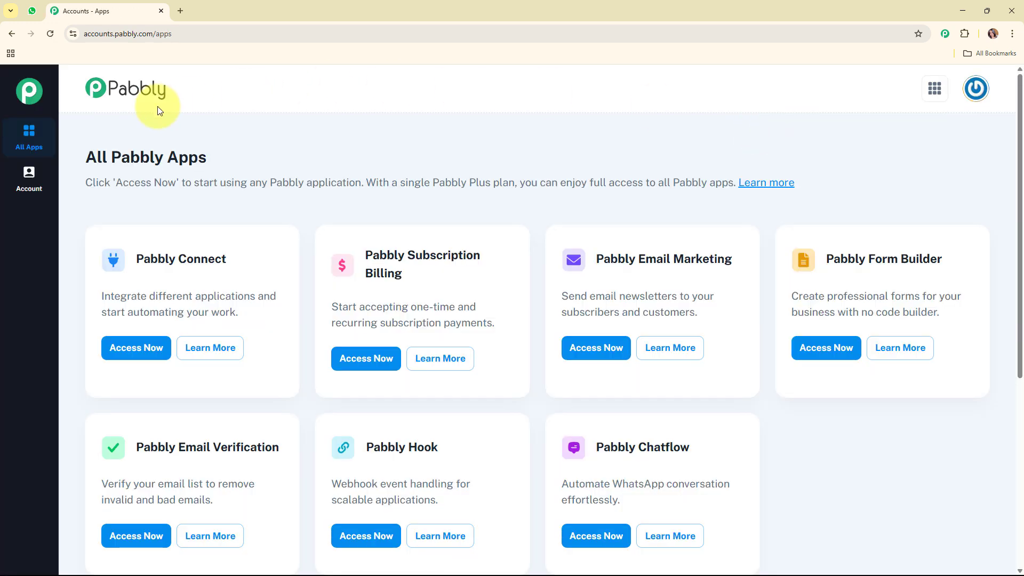
{"action": "left_click_drag", "start_coordinate": [80, 162], "coordinate": [217, 169]}
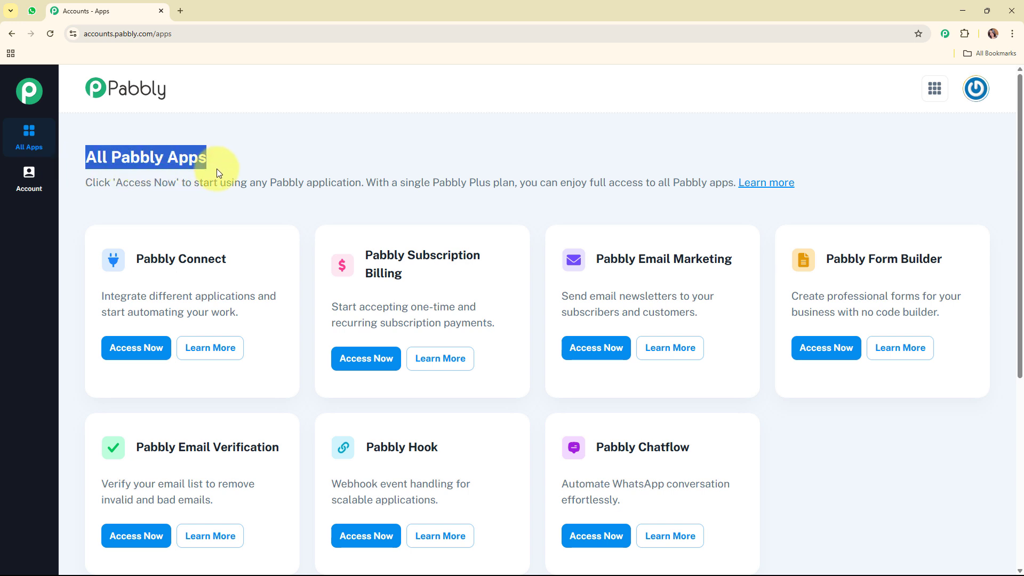
{"action": "left_click", "coordinate": [316, 161]}
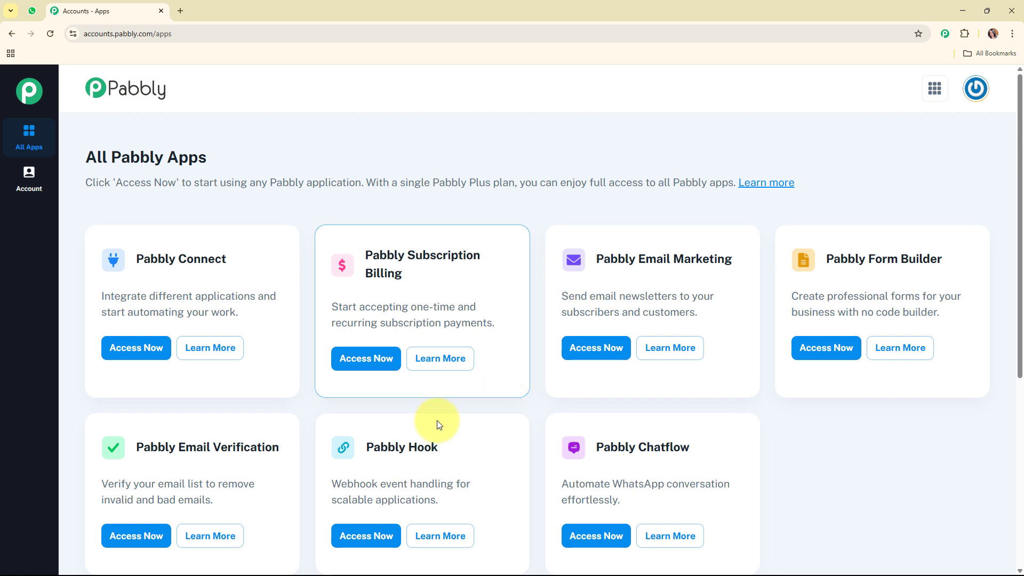
{"action": "left_click", "coordinate": [595, 535]}
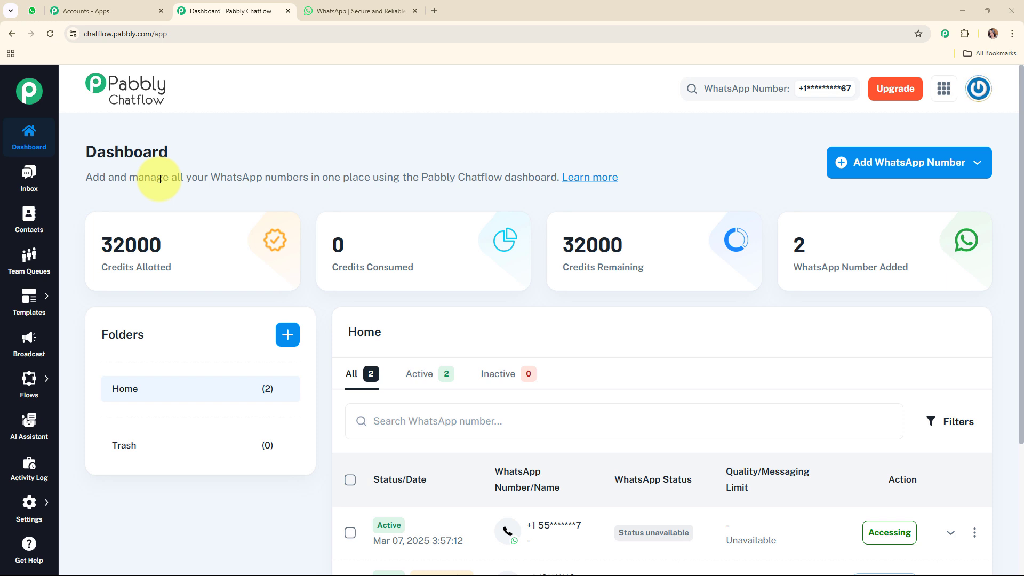
- Look at the Manual Token Connect form for adding a WhatsApp number, and close it without entering anything
{"action": "left_click", "coordinate": [905, 169]}
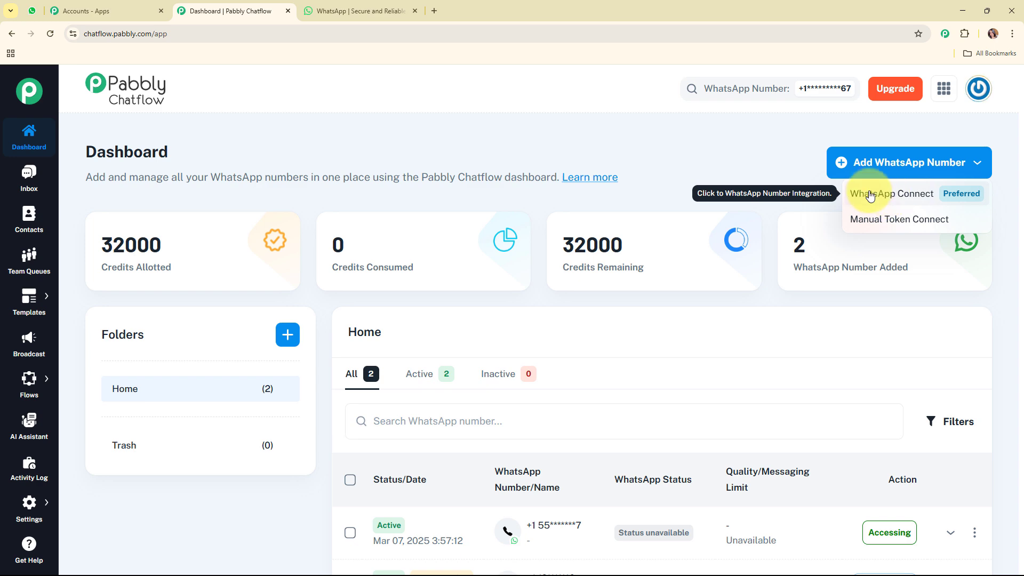
{"action": "left_click", "coordinate": [869, 218]}
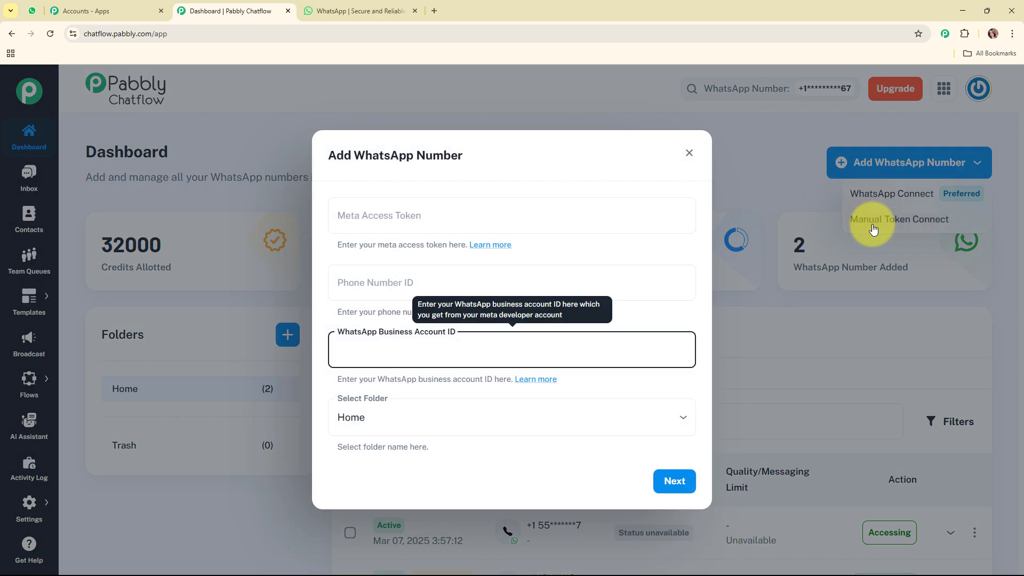
{"action": "left_click", "coordinate": [652, 253]}
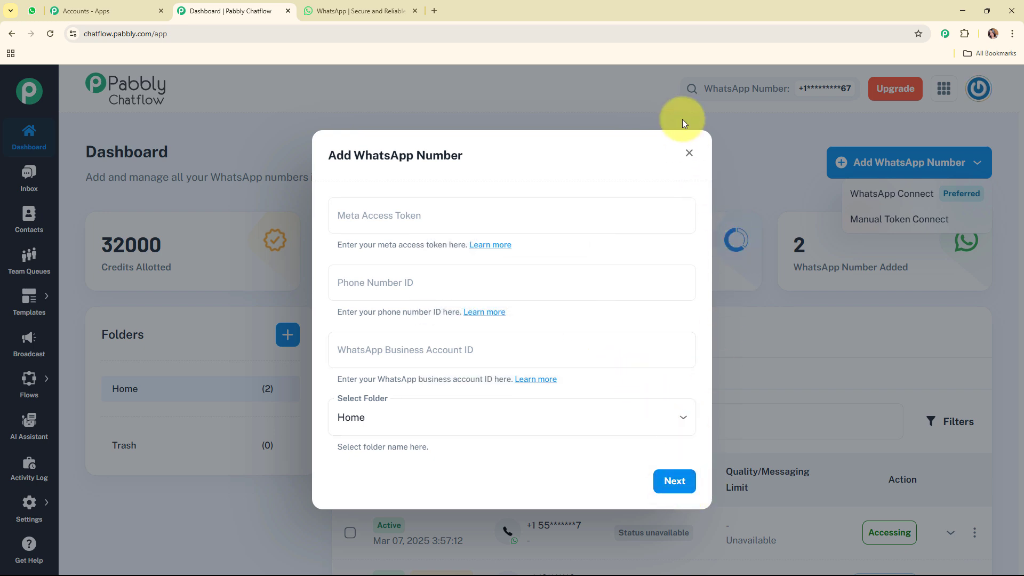
{"action": "left_click", "coordinate": [689, 156]}
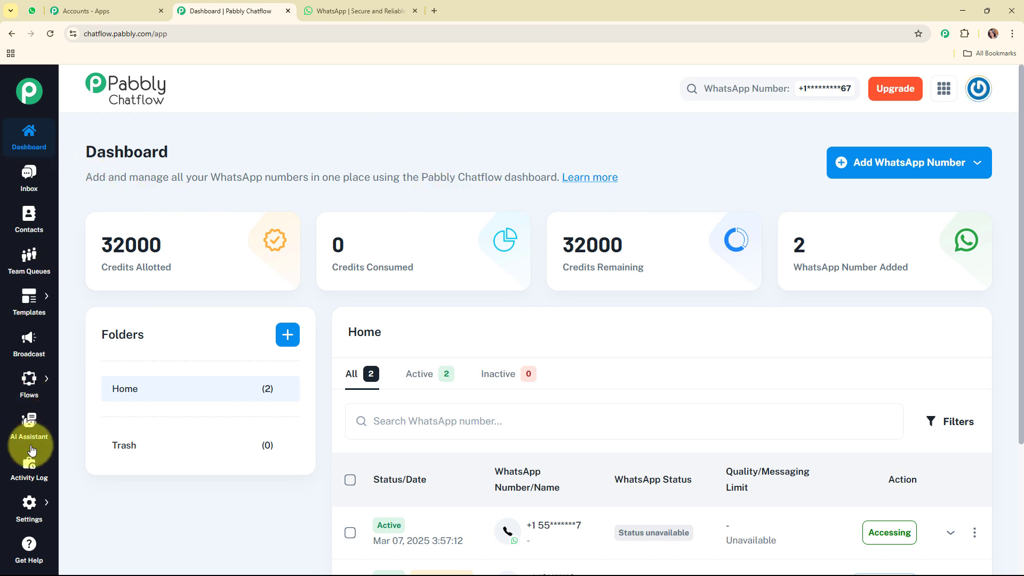
{"action": "mouse_move", "coordinate": [40, 529]}
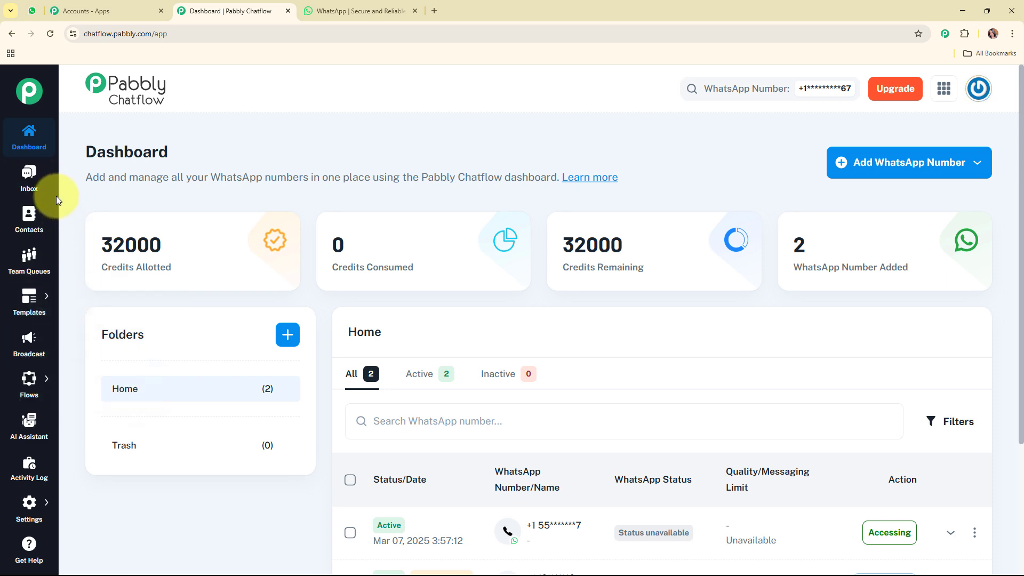
{"action": "mouse_move", "coordinate": [55, 397]}
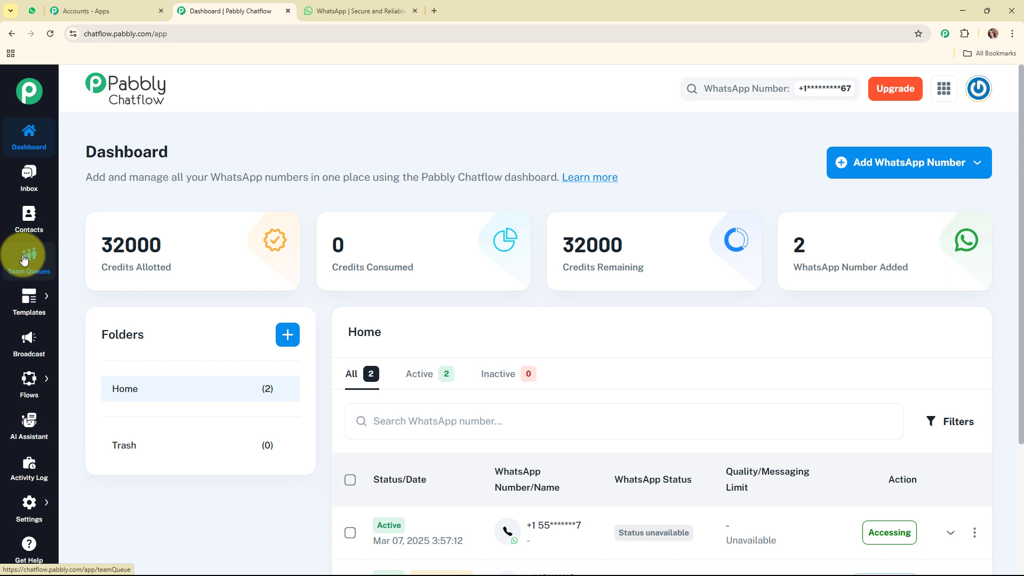
{"action": "mouse_move", "coordinate": [25, 302]}
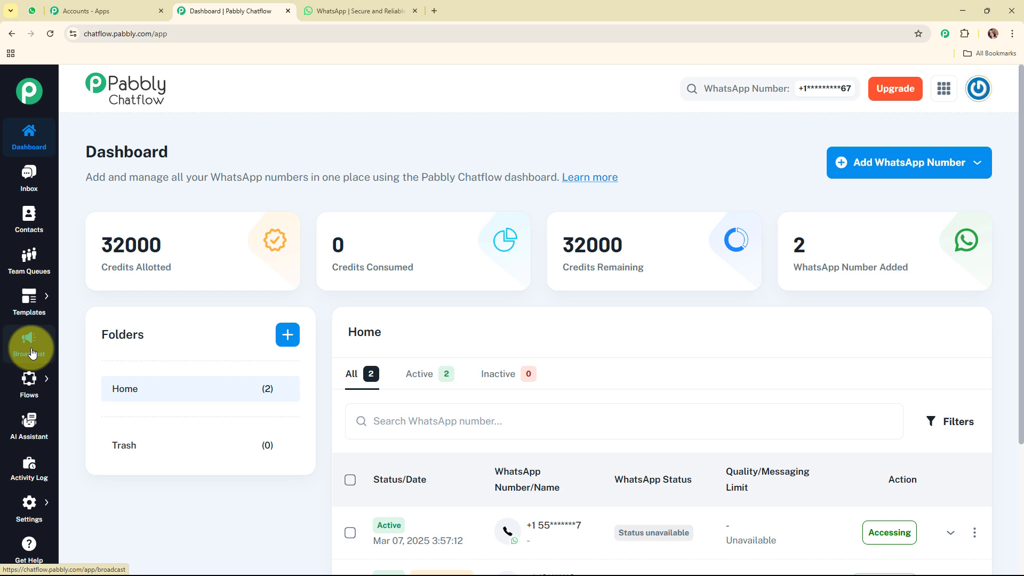
{"action": "mouse_move", "coordinate": [26, 401]}
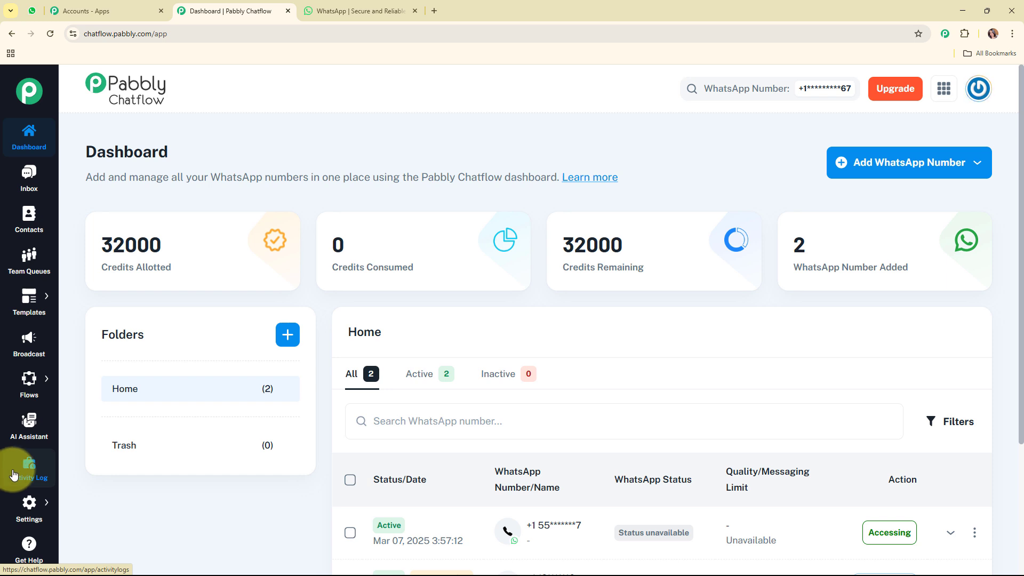
{"action": "mouse_move", "coordinate": [31, 519]}
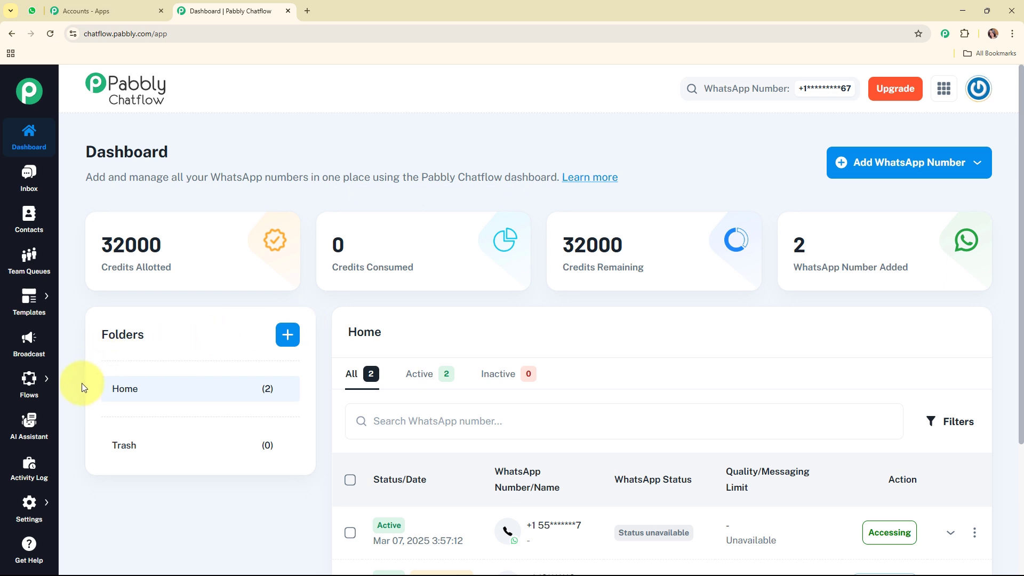
- Go to the Flow Builder and add a new flow
{"action": "mouse_move", "coordinate": [42, 381]}
{"action": "left_click", "coordinate": [75, 369]}
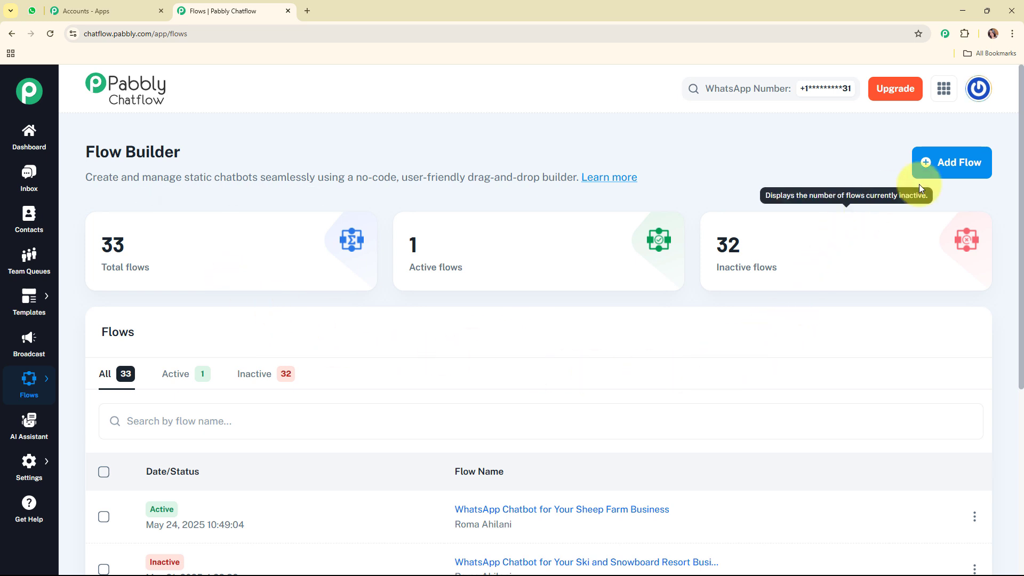
{"action": "left_click", "coordinate": [964, 176]}
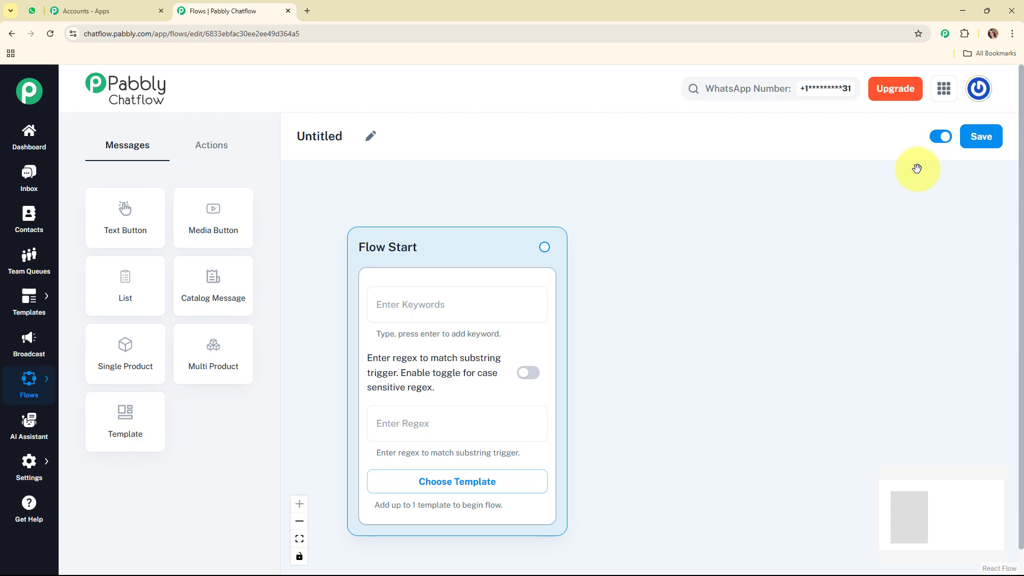
- Name the flow "WhatsApp Chatbot for Your Sheep Farm Business" and move the Flow Start block up and left on the canvas
{"action": "left_click", "coordinate": [370, 136]}
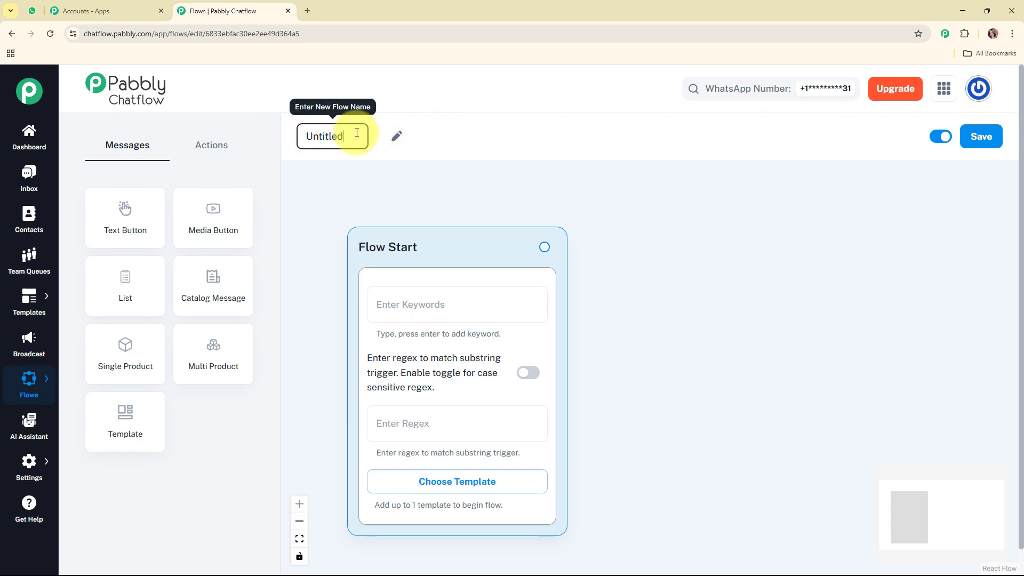
{"action": "double_click", "coordinate": [354, 136]}
{"action": "type", "text": "WhatsApp Chatbot for Your Sheep Farm Business"}
{"action": "left_click", "coordinate": [384, 197]}
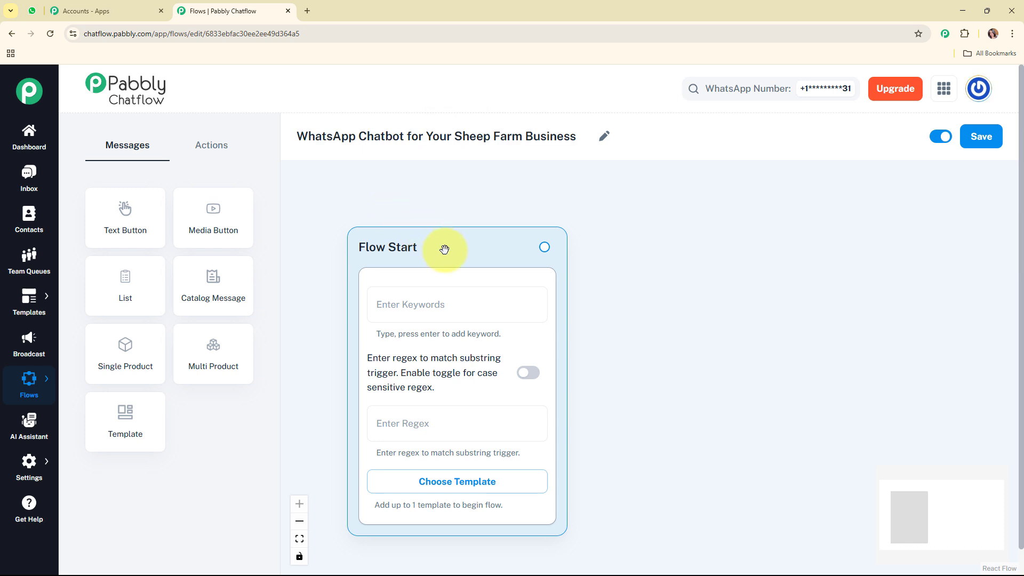
{"action": "left_click_drag", "start_coordinate": [443, 248], "coordinate": [408, 209]}
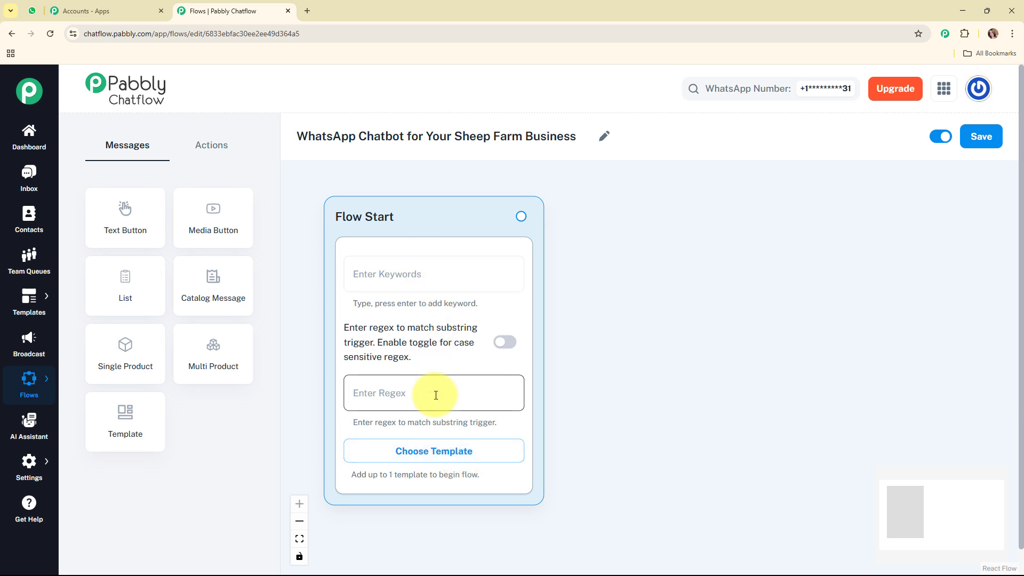
- Try adding Hey as a trigger keyword in the Flow Start block, and remove it
{"action": "left_click", "coordinate": [435, 267]}
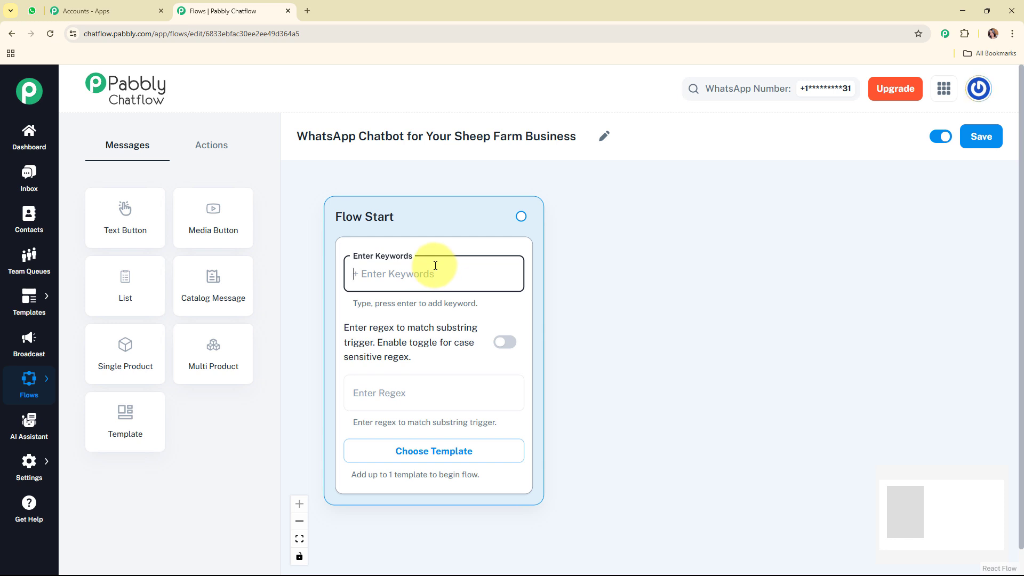
{"action": "type", "text": "Hey"}
{"action": "key", "text": "Return"}
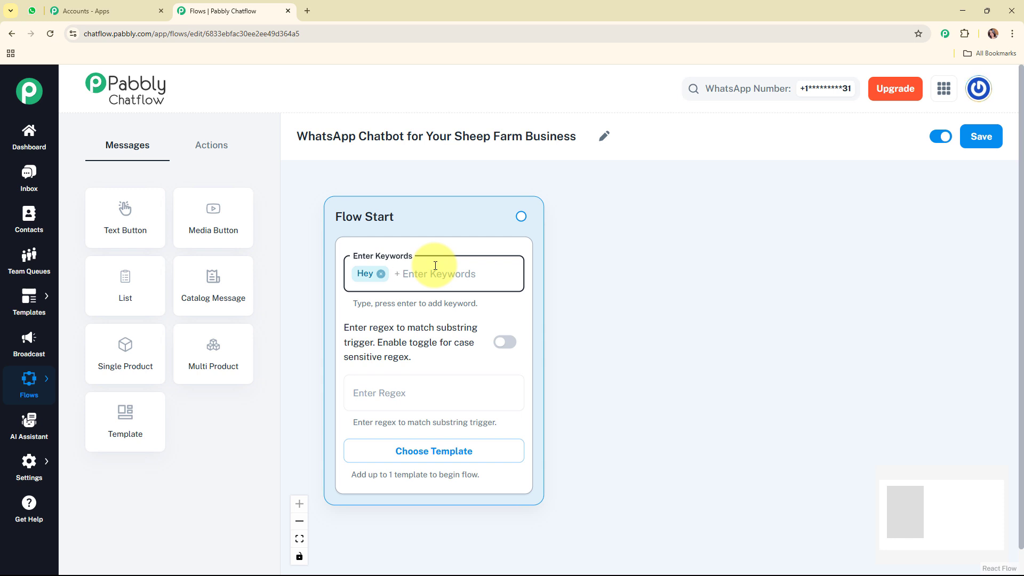
{"action": "key", "text": "BackSpace"}
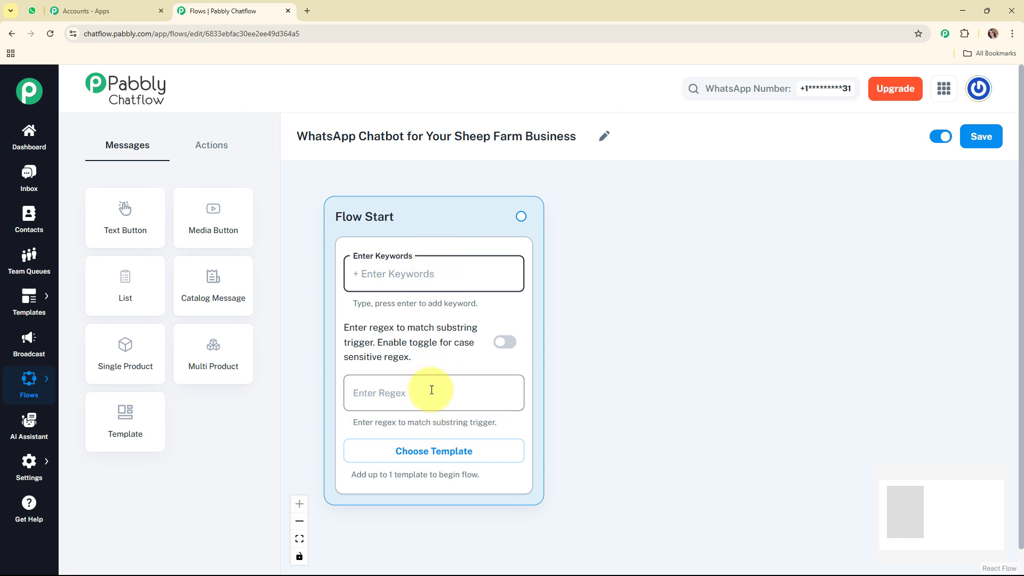
{"action": "left_click", "coordinate": [457, 360]}
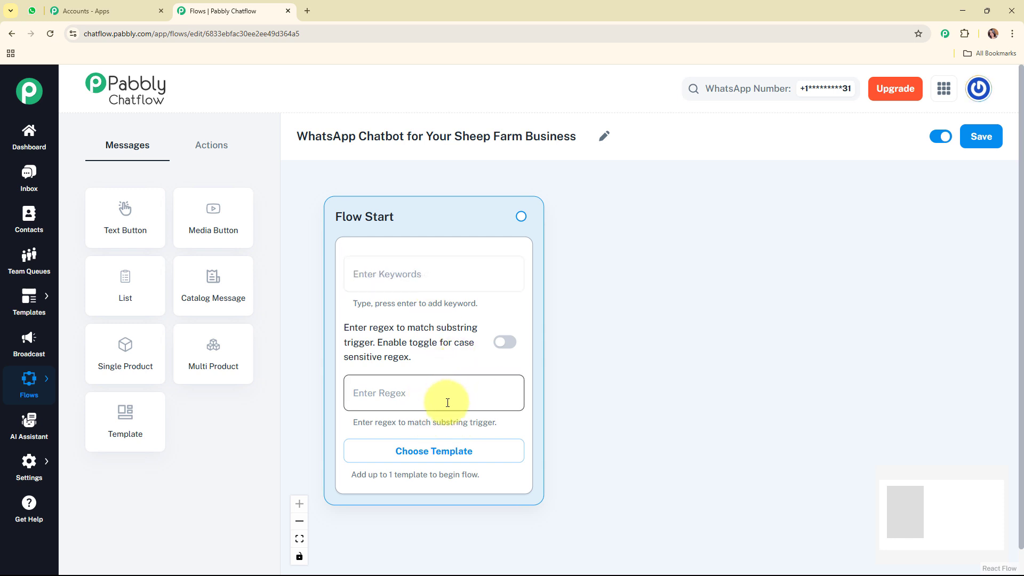
- Set the Flow Start block's trigger regex to [\s\S]+
{"action": "left_click", "coordinate": [447, 402]}
{"action": "left_click", "coordinate": [446, 352]}
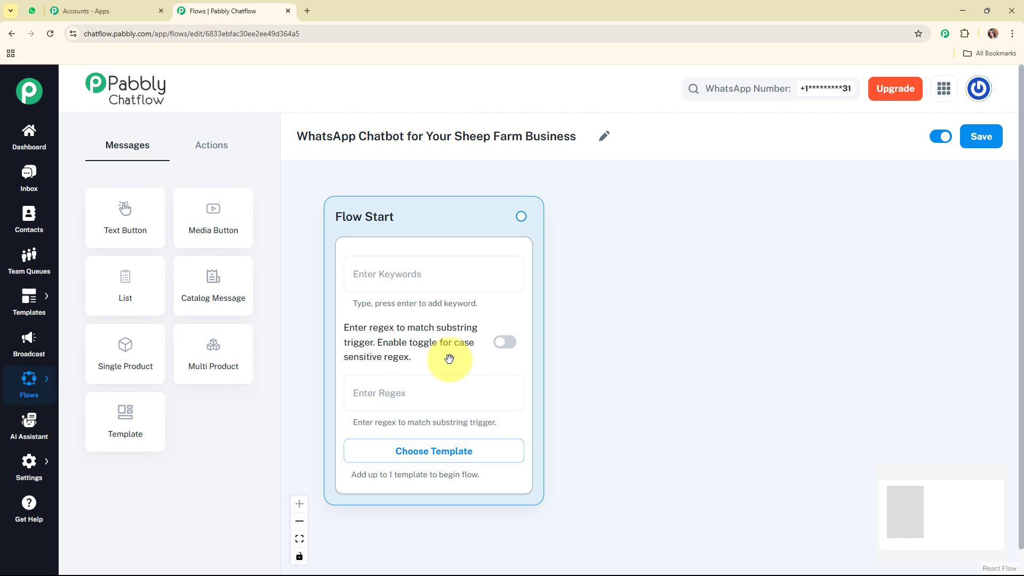
{"action": "left_click", "coordinate": [489, 395]}
{"action": "type", "text": "[\\s\\S]+"}
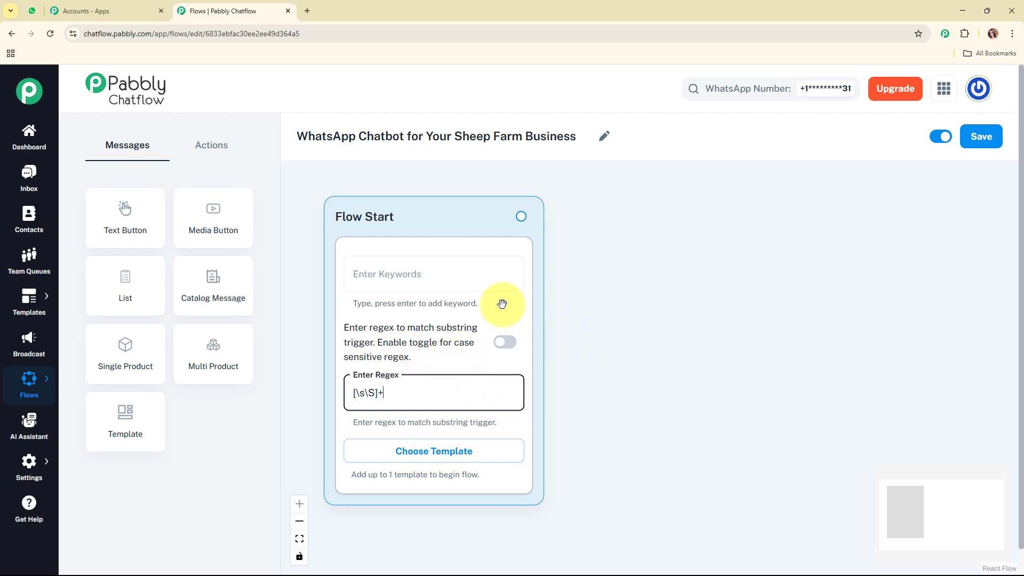
{"action": "left_click", "coordinate": [484, 359]}
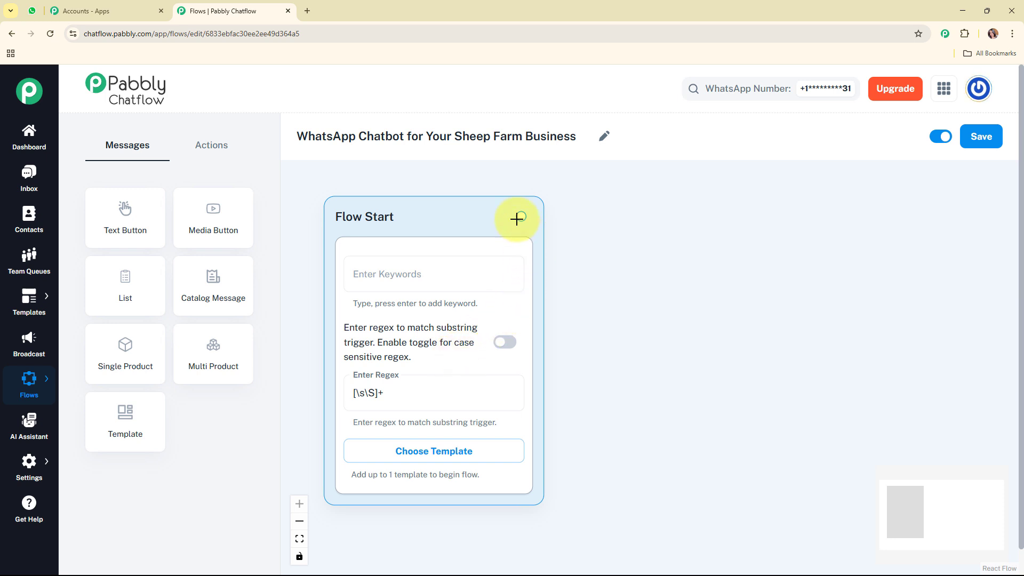
- Connect a text-and-button message to Flow Start and paste in the GreenPasture Sheep Farm welcome text
{"action": "left_click_drag", "start_coordinate": [521, 217], "coordinate": [678, 313]}
{"action": "left_click", "coordinate": [692, 355]}
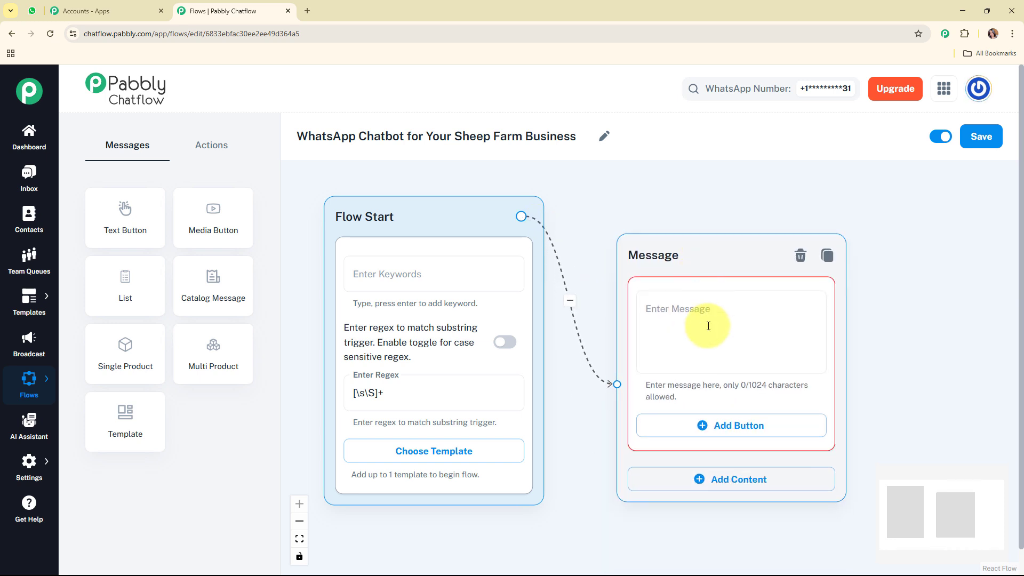
{"action": "left_click", "coordinate": [707, 321]}
{"action": "key", "text": "ctrl+v"}
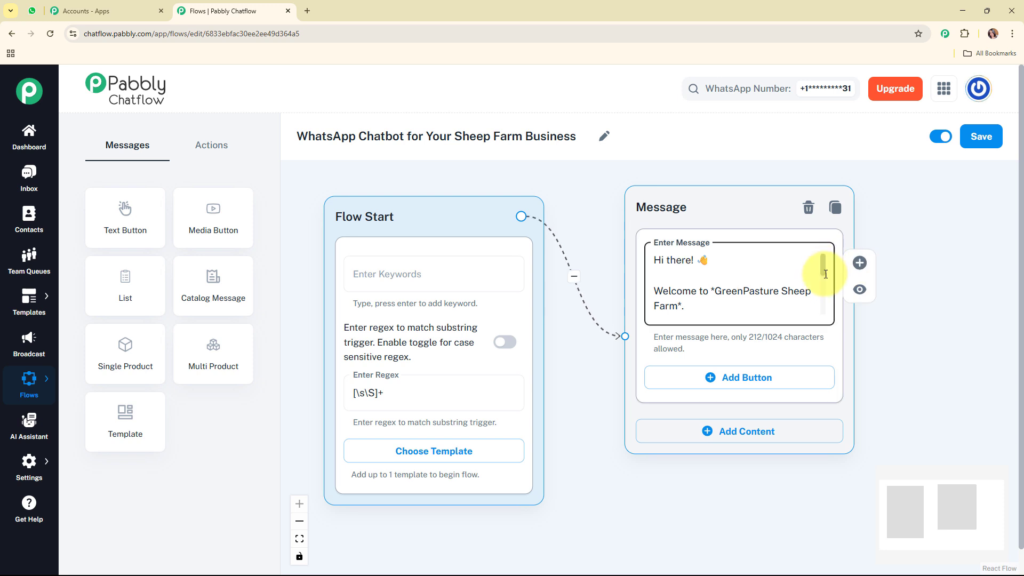
{"action": "left_click_drag", "start_coordinate": [824, 263], "coordinate": [822, 309]}
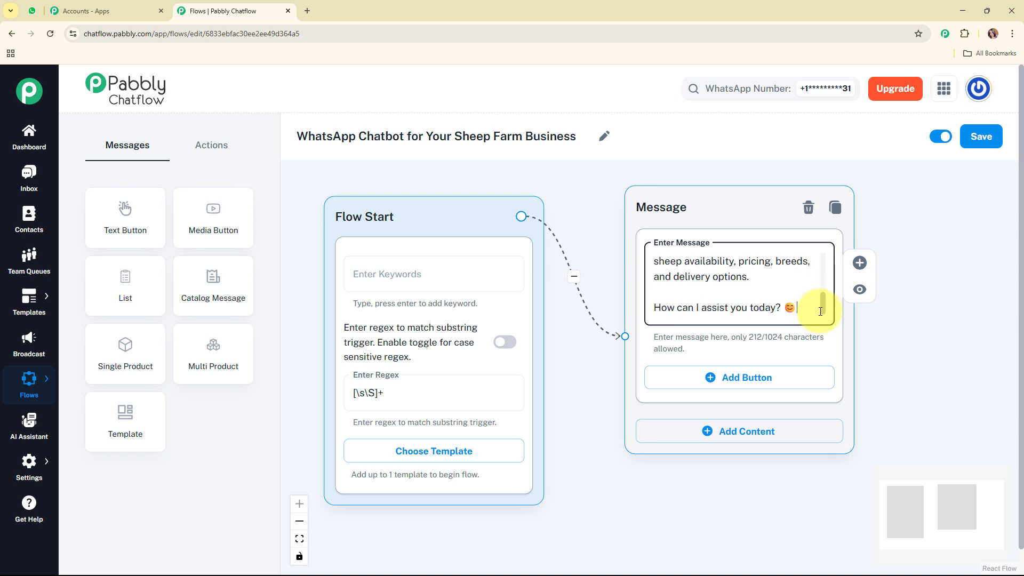
{"action": "left_click_drag", "start_coordinate": [823, 308], "coordinate": [824, 258]}
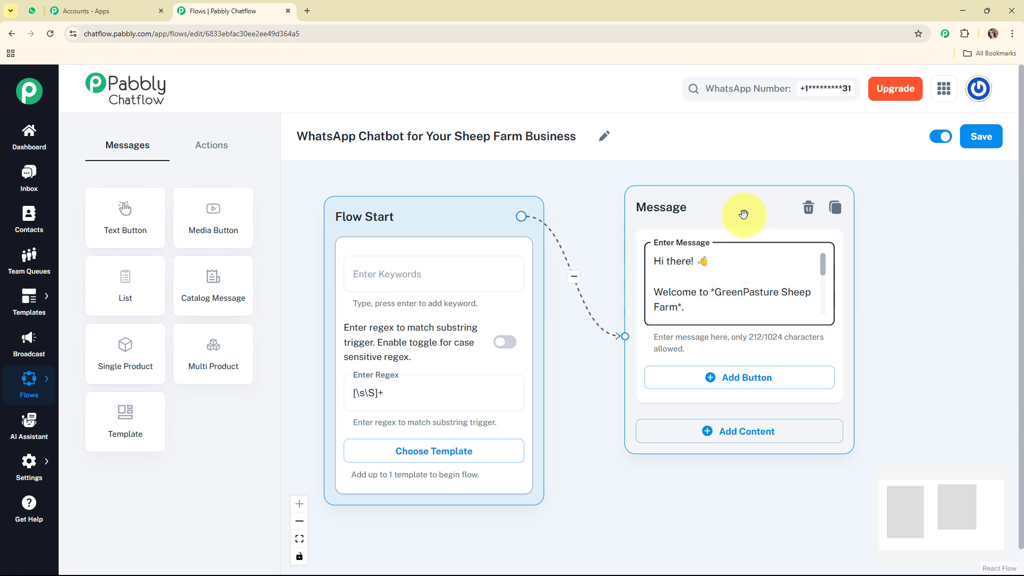
- Add three reply buttons to the welcome message: Check Availablity, Breed & Price and Delivery
{"action": "mouse_move", "coordinate": [737, 213]}
{"action": "left_mouse_down"}
{"action": "mouse_move", "coordinate": [738, 171]}
{"action": "mouse_move", "coordinate": [737, 210]}
{"action": "left_mouse_up"}
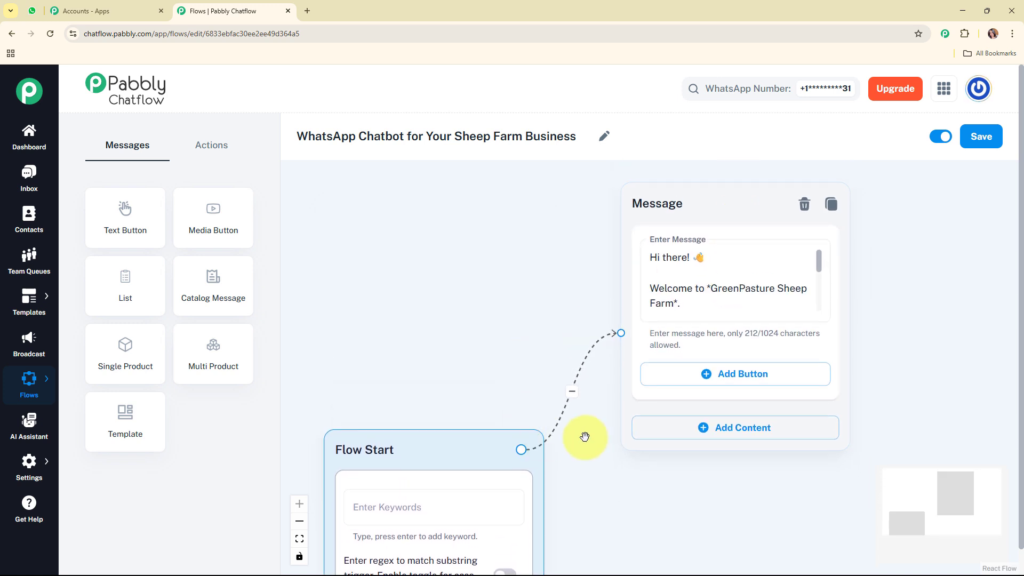
{"action": "left_click_drag", "start_coordinate": [482, 432], "coordinate": [395, 178]}
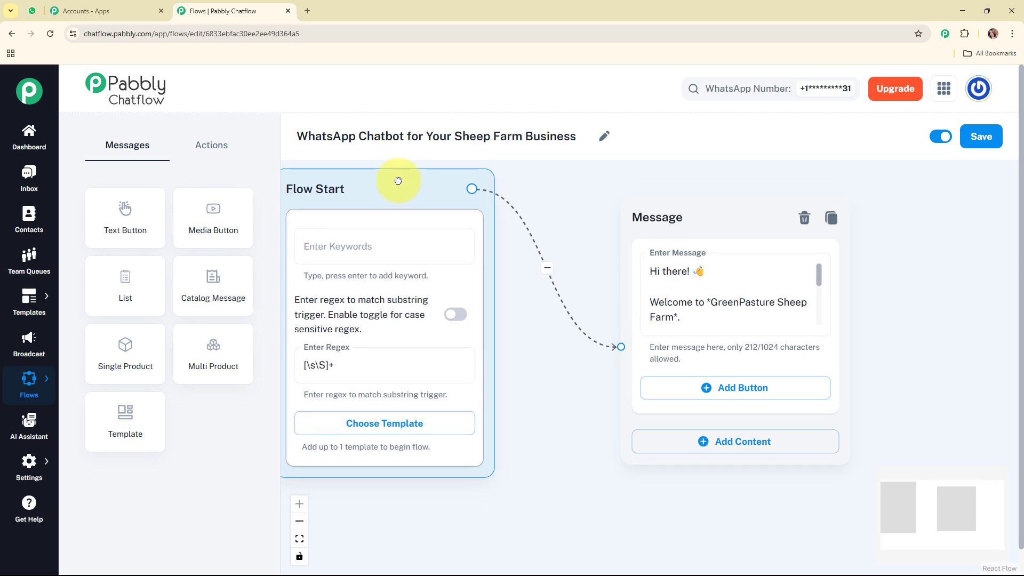
{"action": "left_click", "coordinate": [705, 410]}
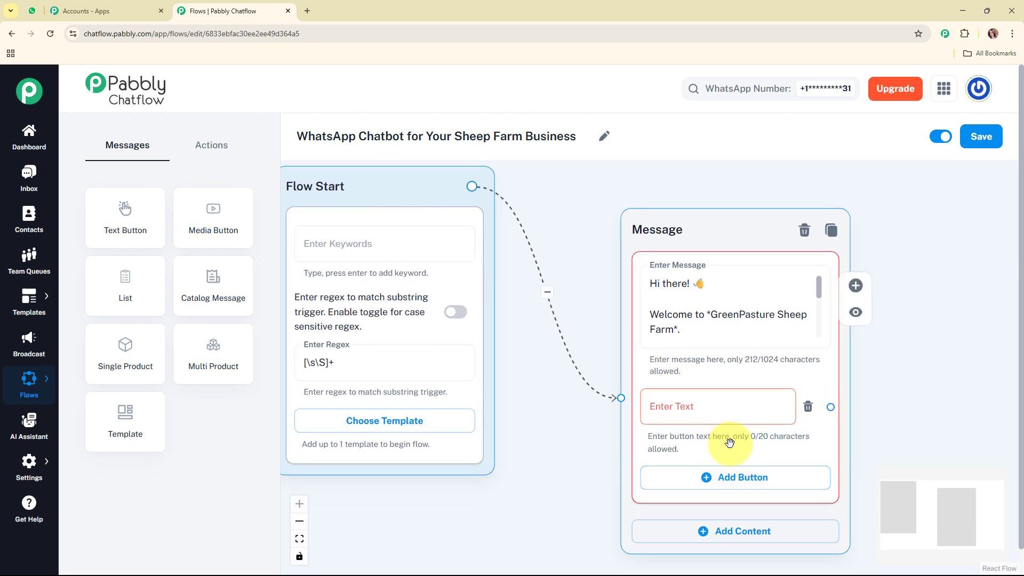
{"action": "left_click", "coordinate": [737, 476]}
{"action": "left_click", "coordinate": [742, 553]}
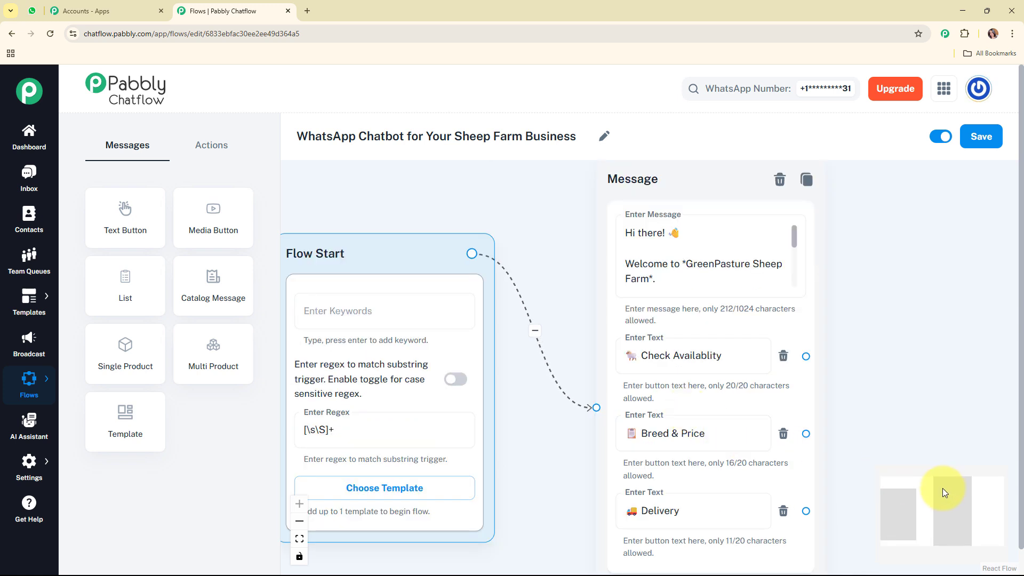
- Move the Flow Start and welcome message blocks slightly left to make room on the canvas
{"action": "left_click_drag", "start_coordinate": [937, 487], "coordinate": [956, 500]}
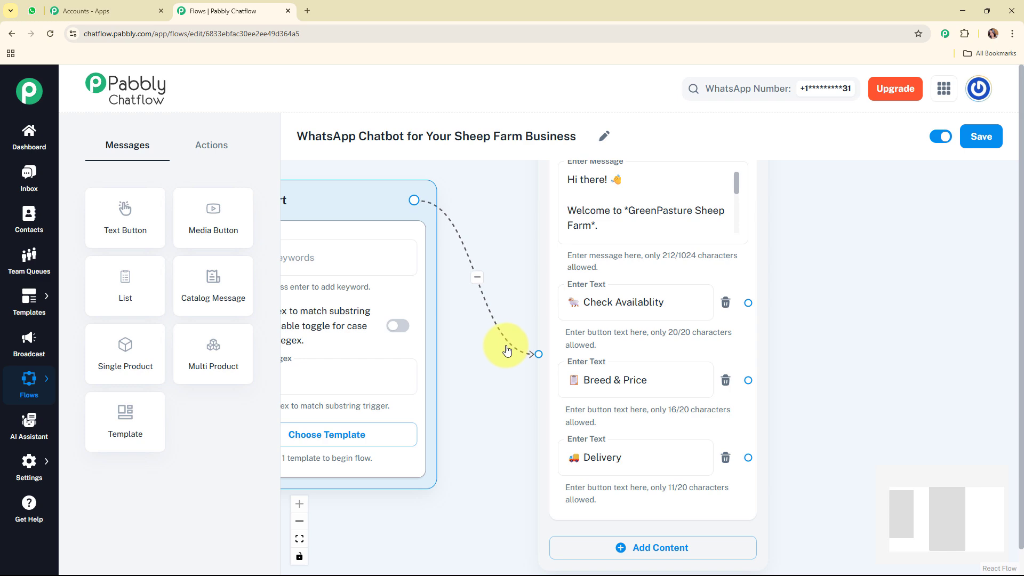
{"action": "scroll", "coordinate": [462, 318], "scroll_direction": "down", "scroll_amount": 5}
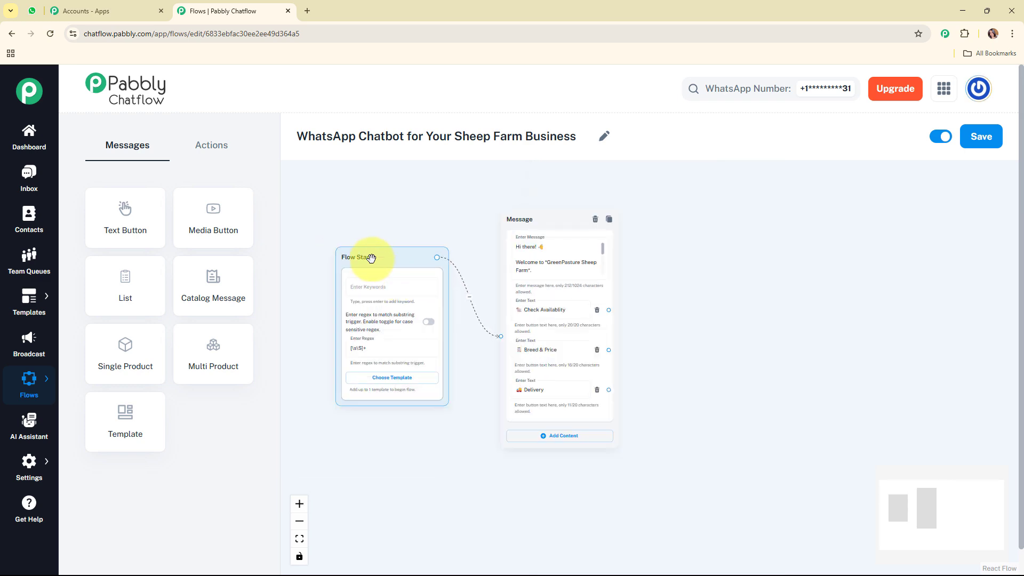
{"action": "left_click_drag", "start_coordinate": [365, 256], "coordinate": [348, 249]}
{"action": "left_click_drag", "start_coordinate": [543, 226], "coordinate": [517, 222]}
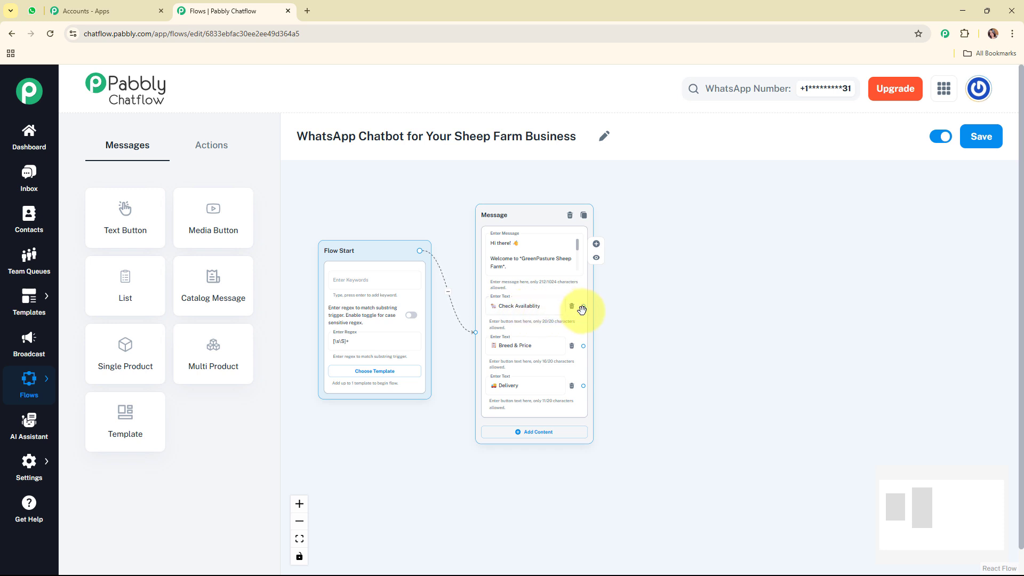
- Connect a Text + Button message to the Check Availablity button and paste in the list of sheep currently available
{"action": "left_click_drag", "start_coordinate": [583, 306], "coordinate": [673, 204]}
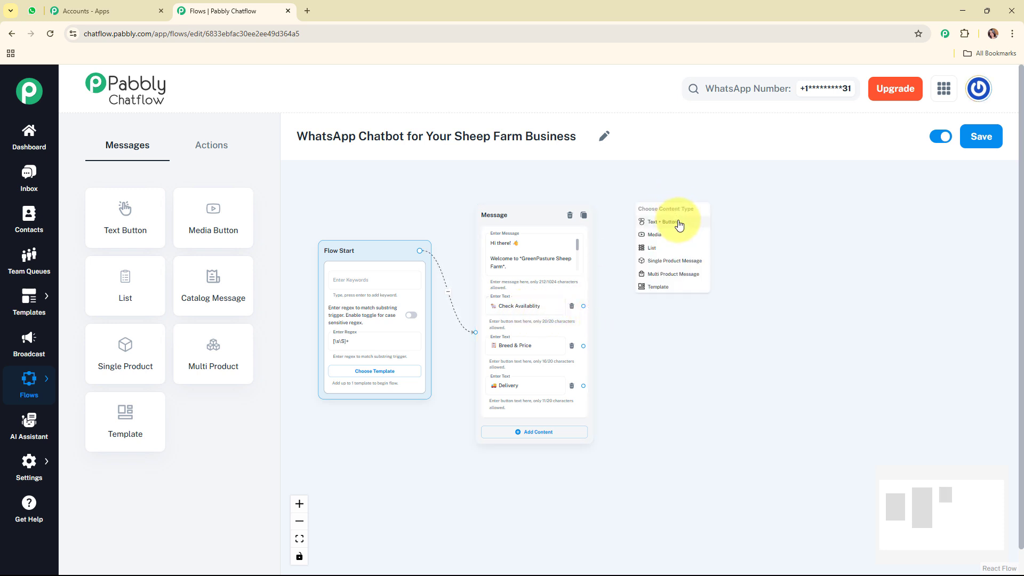
{"action": "left_click", "coordinate": [677, 223]}
{"action": "left_click", "coordinate": [698, 228]}
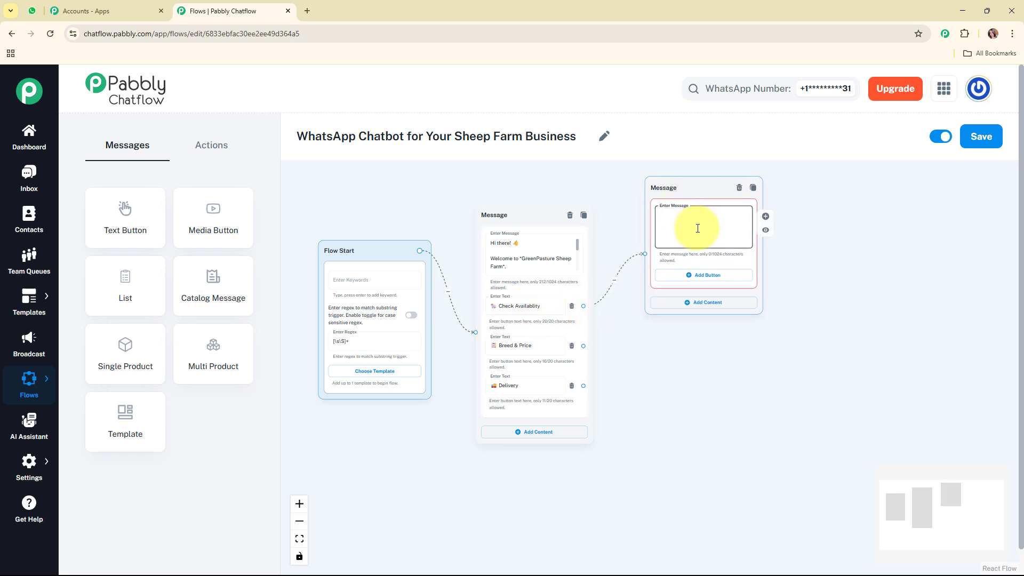
{"action": "key", "text": "ctrl+v"}
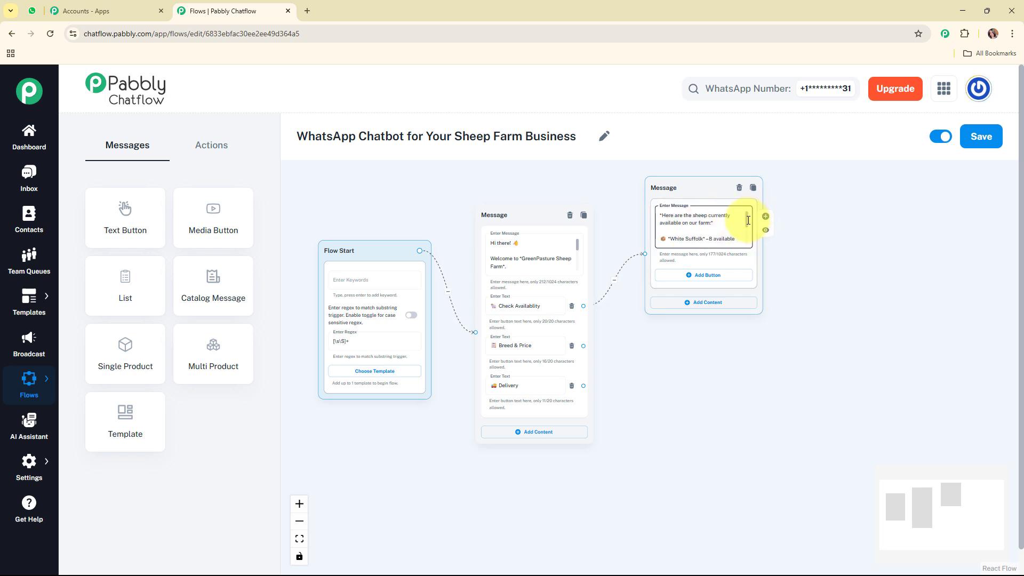
{"action": "left_click_drag", "start_coordinate": [748, 220], "coordinate": [747, 239]}
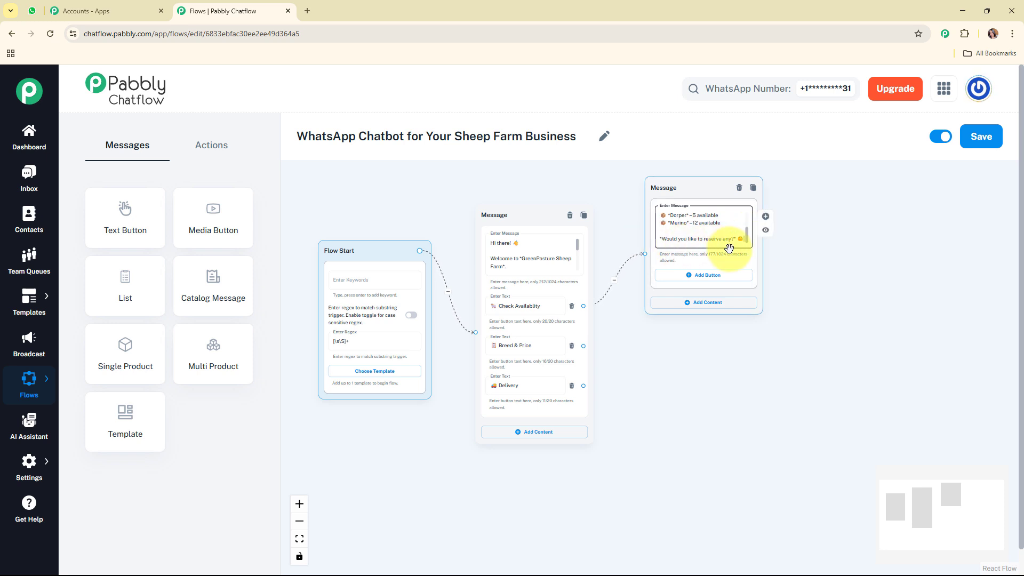
- Add the buttons "Yes, Reserve Now" and "Back to Menu" to the sheep availability message, and move its block higher
{"action": "left_click", "coordinate": [707, 275]}
{"action": "left_click", "coordinate": [709, 320]}
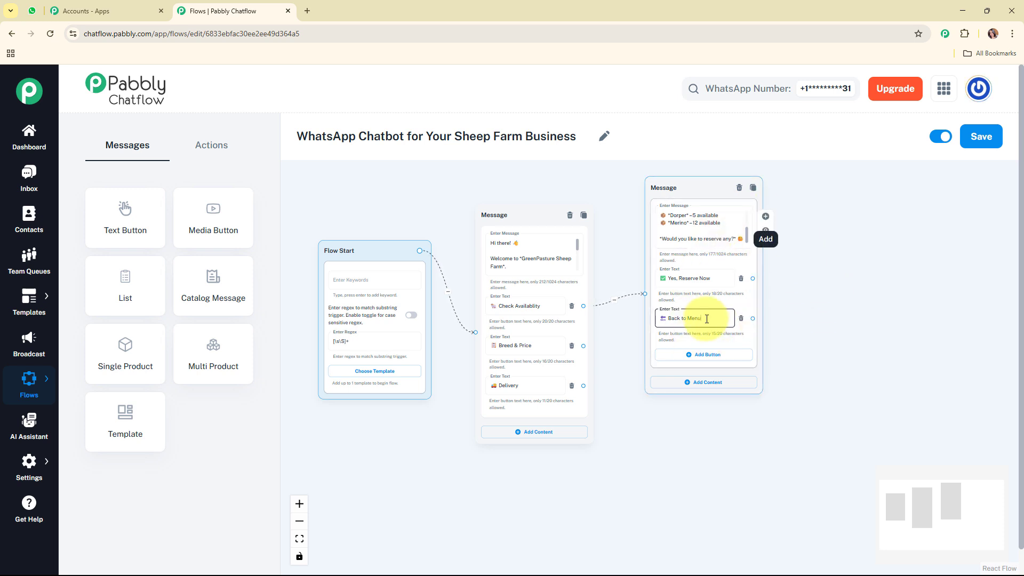
{"action": "left_click_drag", "start_coordinate": [700, 180], "coordinate": [702, 148]}
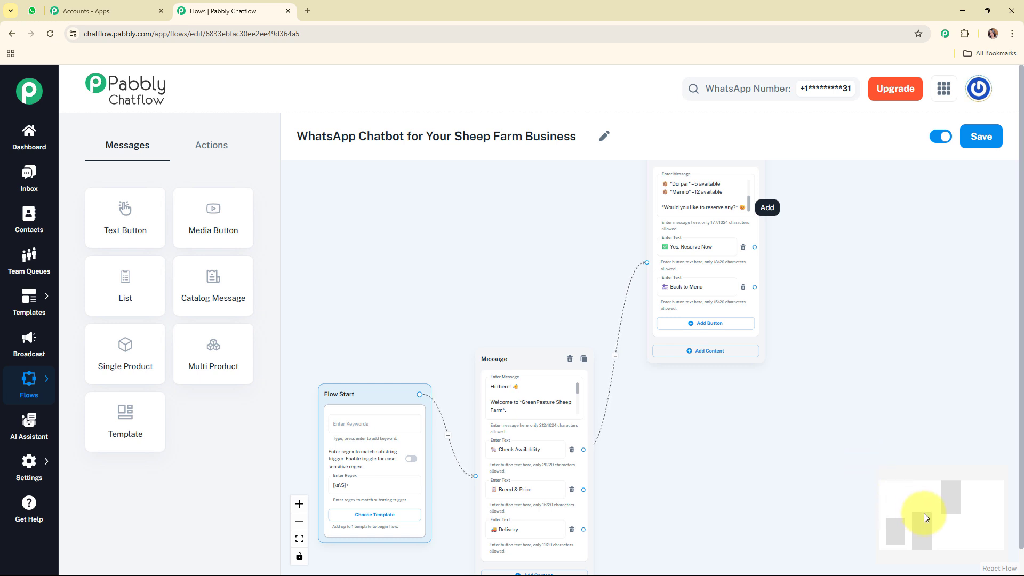
- Add an Ask Question block beside the availability message with the text "*Great!* 🎉 Please share: 1️⃣ Your Full Name"
{"action": "left_click_drag", "start_coordinate": [924, 513], "coordinate": [942, 498]}
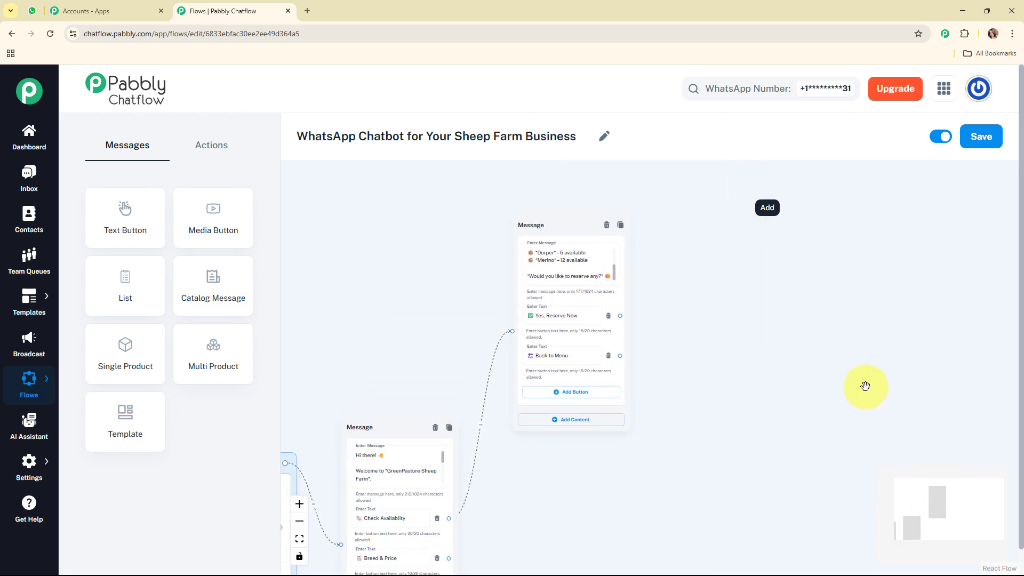
{"action": "left_click", "coordinate": [573, 323]}
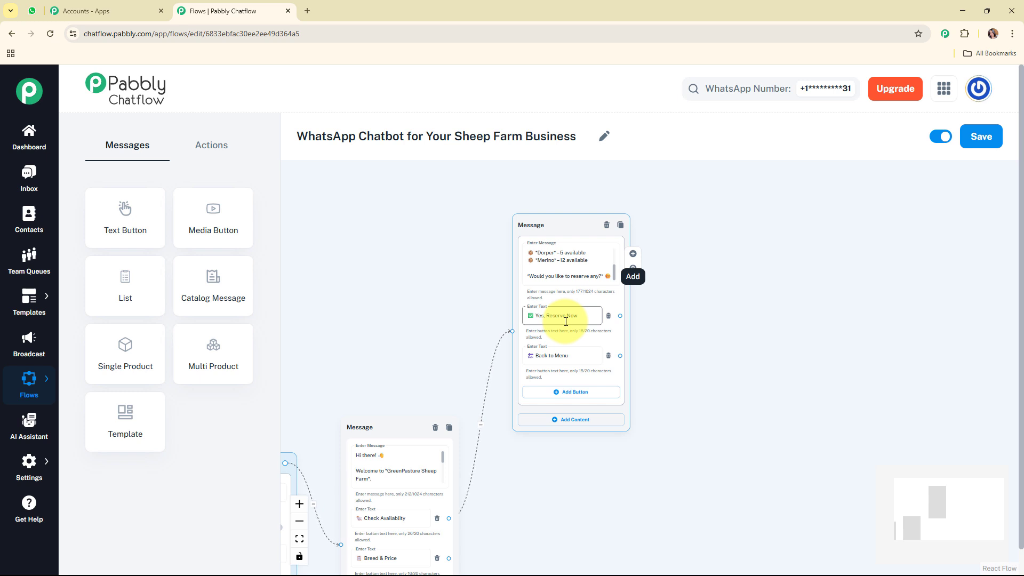
{"action": "left_click", "coordinate": [216, 146]}
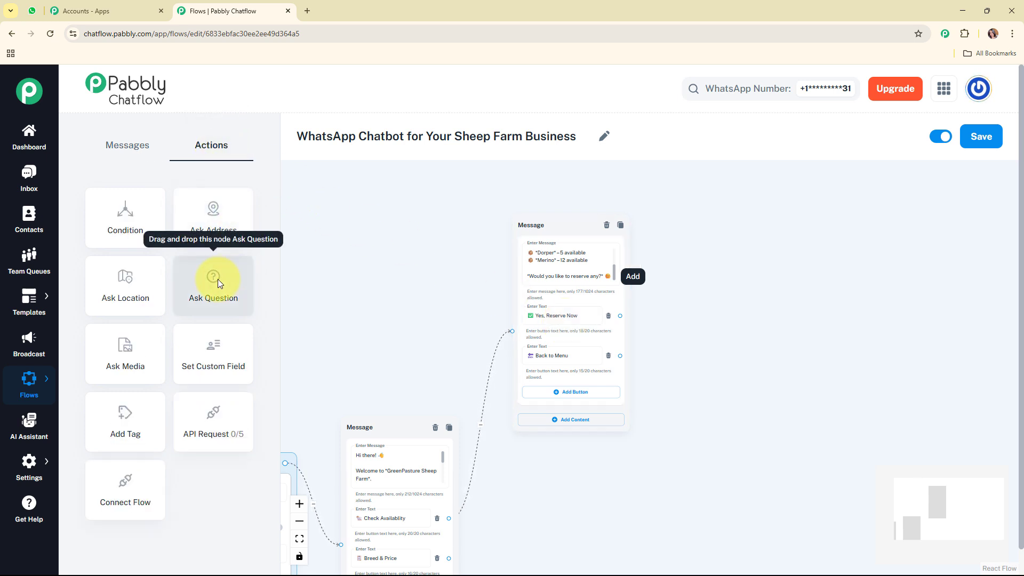
{"action": "left_click_drag", "start_coordinate": [212, 276], "coordinate": [738, 200]}
{"action": "left_click", "coordinate": [745, 223]}
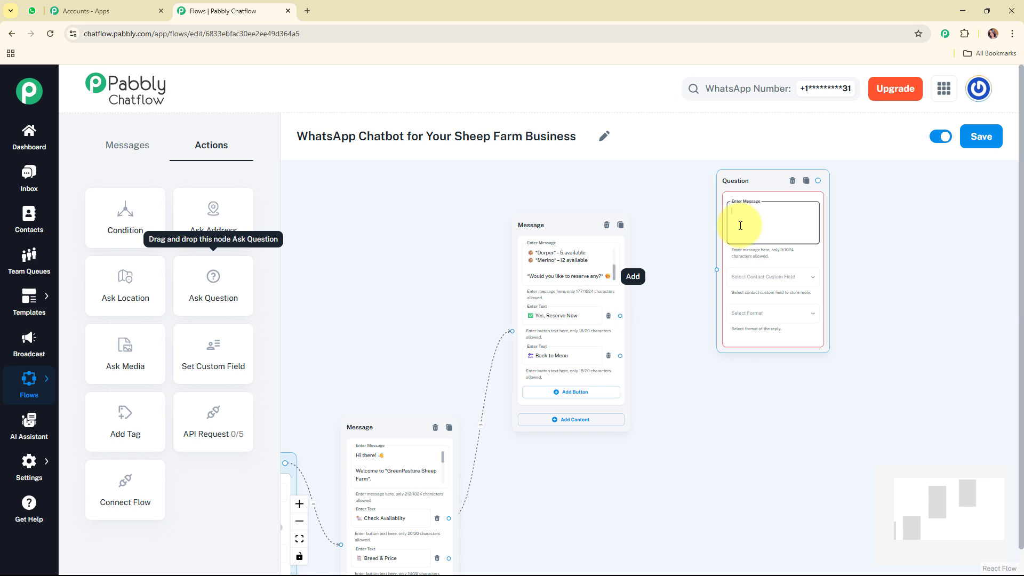
{"action": "type", "text": "*Great!* 🎉  Please share: 1️⃣ Your Full Name"}
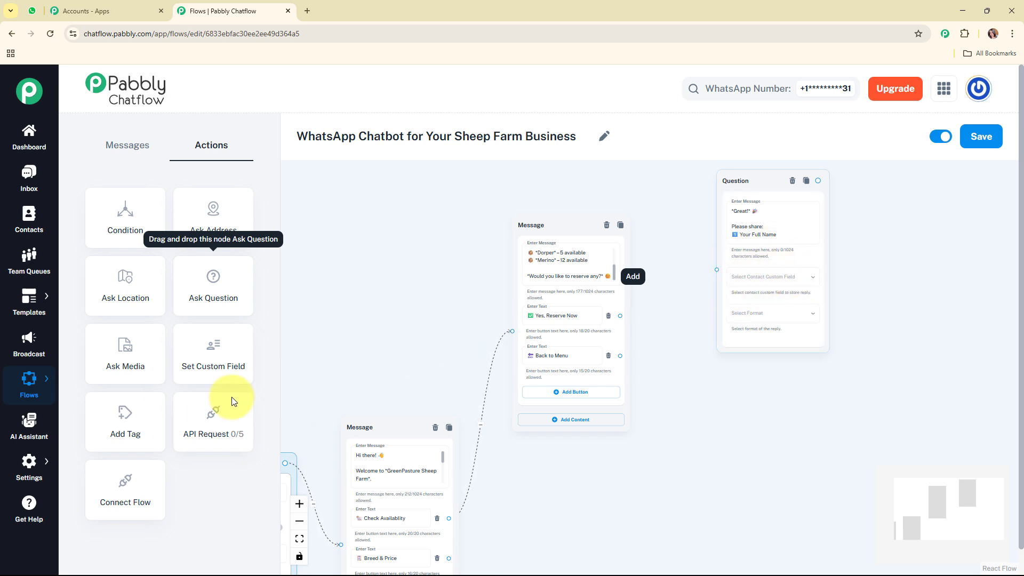
- Store the full-name reply in the FullName custom field with Text format and 1 attempt, and connect "Yes, Reserve Now" to this question
{"action": "mouse_move", "coordinate": [16, 466]}
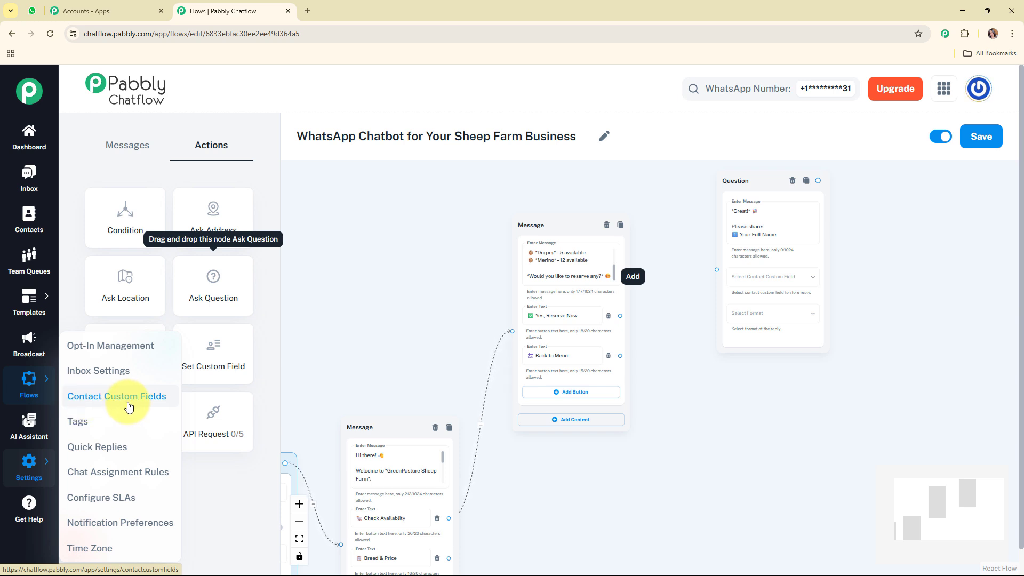
{"action": "left_click", "coordinate": [768, 277]}
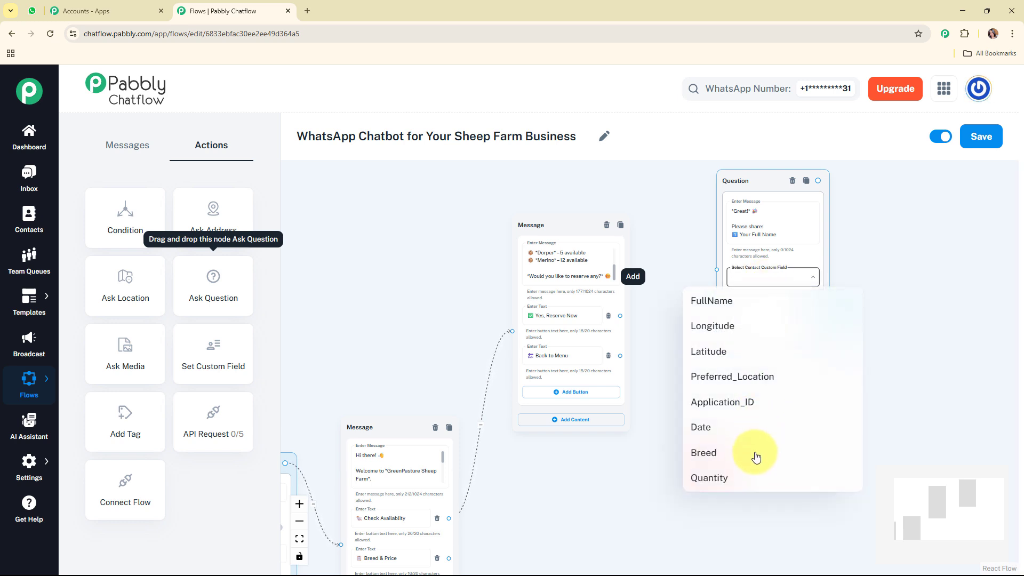
{"action": "left_click", "coordinate": [741, 306]}
{"action": "left_click", "coordinate": [758, 316]}
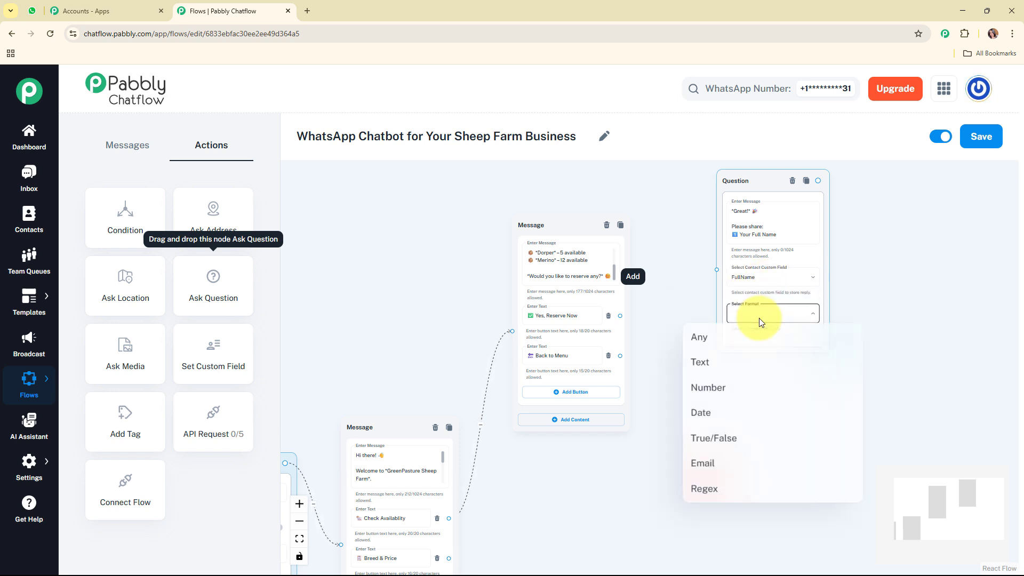
{"action": "left_click", "coordinate": [763, 363]}
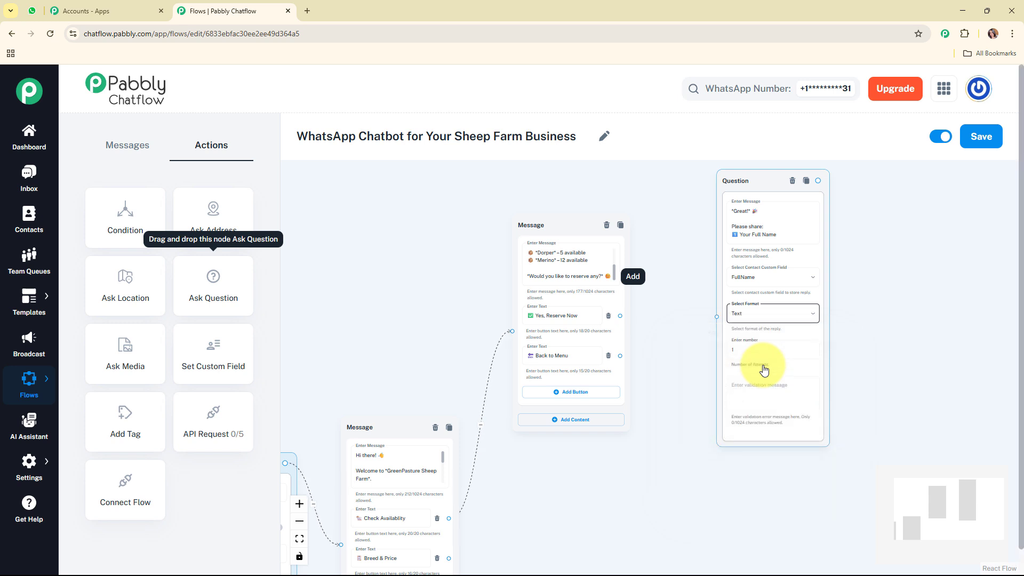
{"action": "left_click", "coordinate": [756, 354]}
{"action": "key", "text": "BackSpace"}
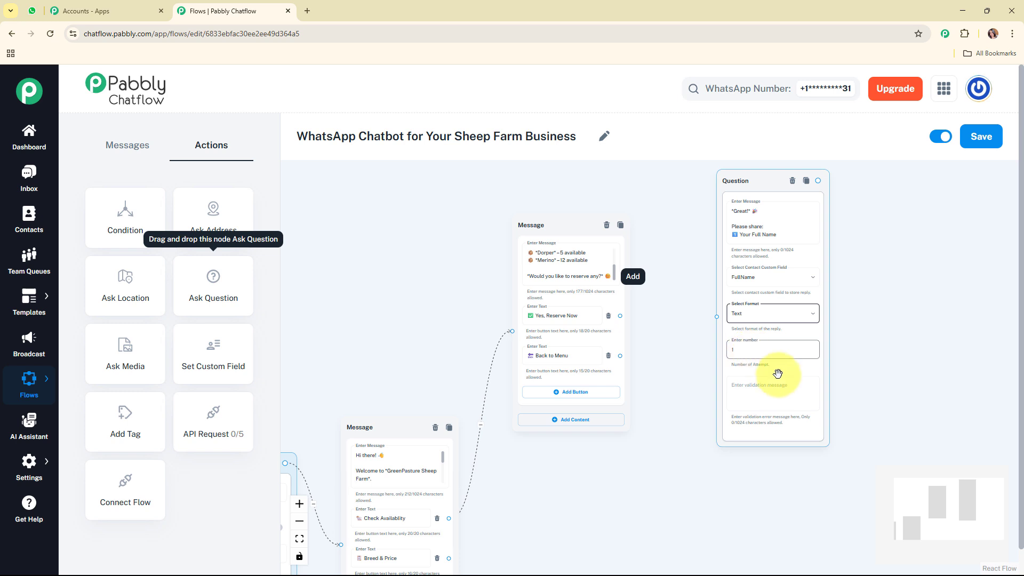
{"action": "left_click", "coordinate": [783, 391]}
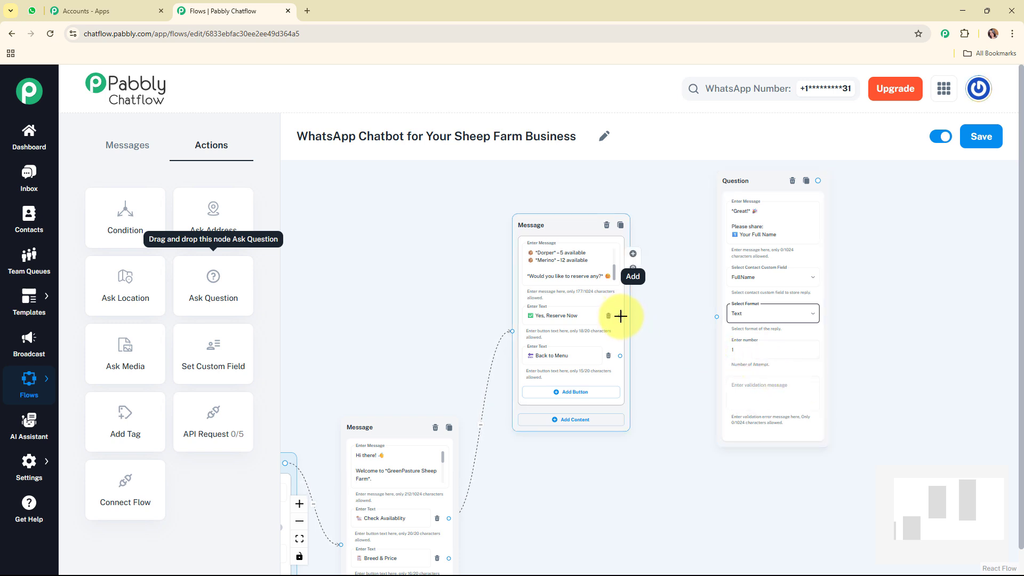
{"action": "left_click_drag", "start_coordinate": [620, 316], "coordinate": [717, 318]}
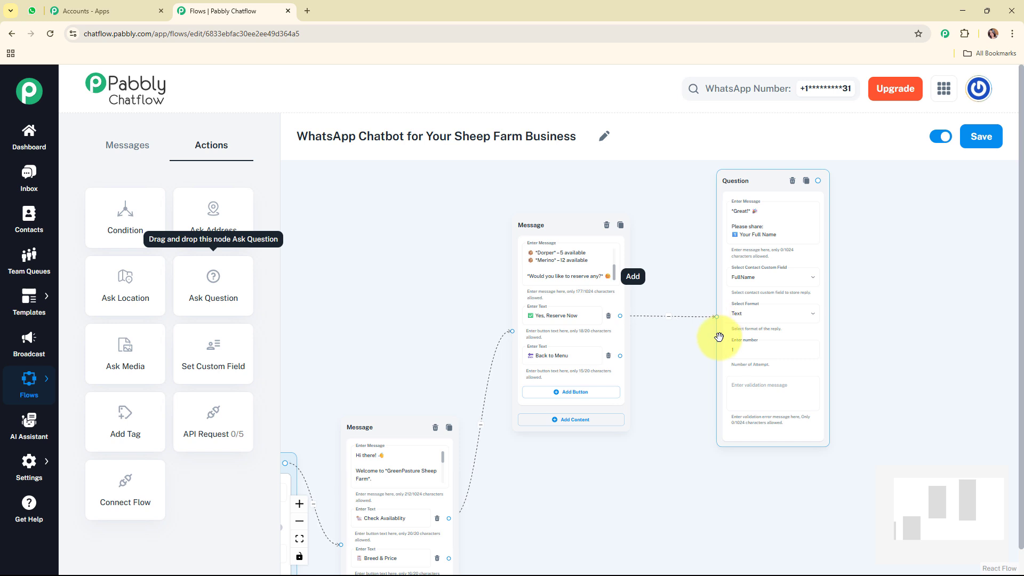
{"action": "left_click", "coordinate": [746, 377]}
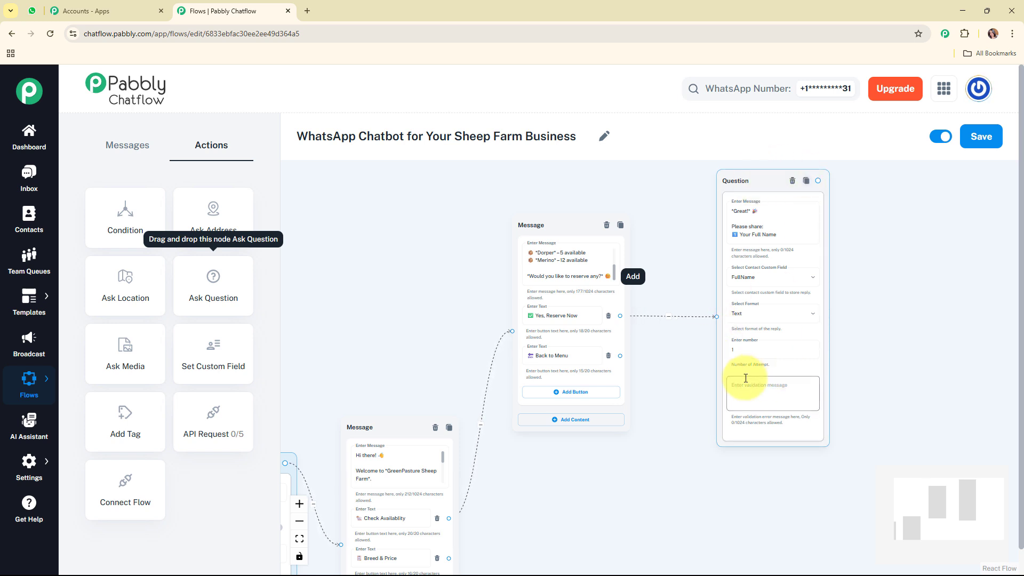
- Chain three more questions: "*Number of sheep*" (Quantity, Number), "*Breed you want*" (Breed, Text) and "*Preferred delivery/pick-up date*" (Date, Text), each with 1 attempt
{"action": "left_click_drag", "start_coordinate": [928, 508], "coordinate": [969, 502]}
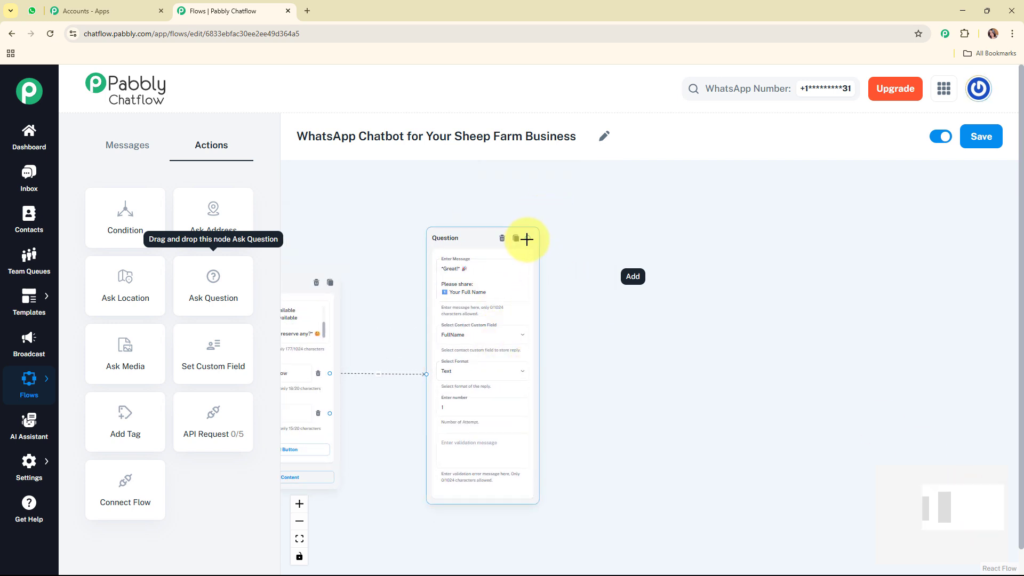
{"action": "mouse_move", "coordinate": [526, 239]}
{"action": "left_mouse_down"}
{"action": "mouse_move", "coordinate": [644, 309]}
{"action": "mouse_move", "coordinate": [530, 243]}
{"action": "left_mouse_up"}
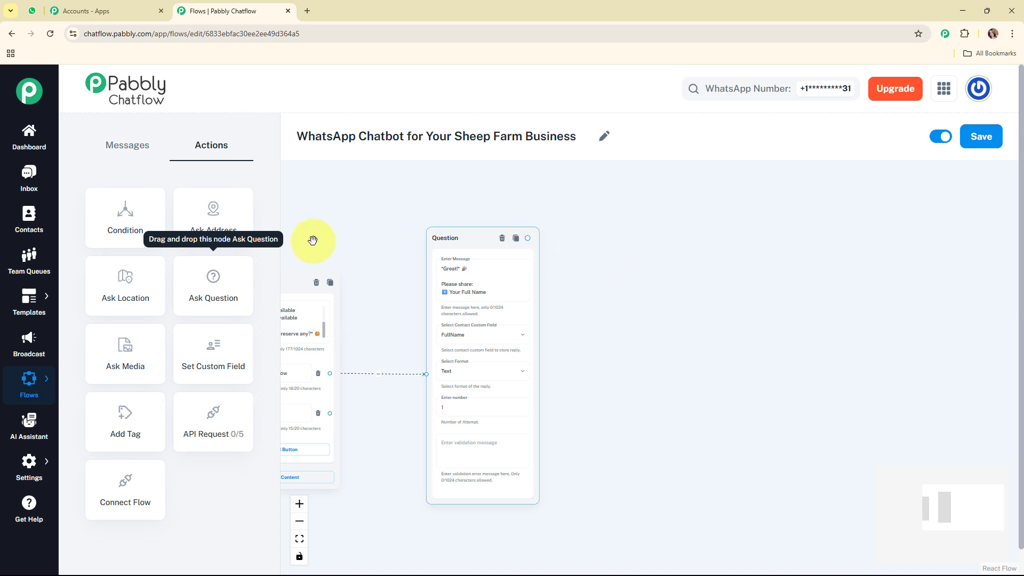
{"action": "left_click_drag", "start_coordinate": [213, 281], "coordinate": [593, 242]}
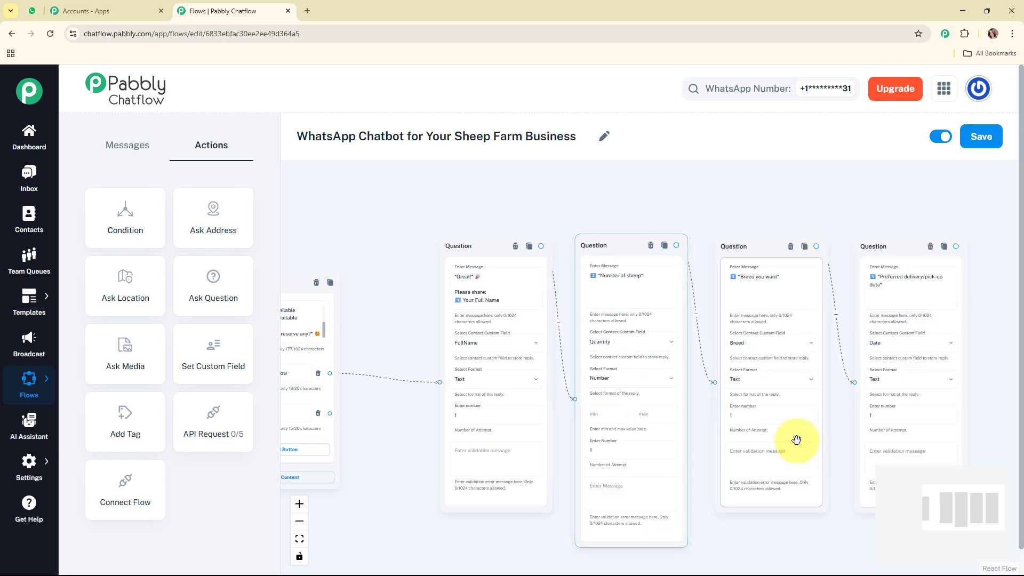
- Connect a Text + Button message to the delivery date question and paste in the "*Thank you, $FullName!*" reservation request confirmation
{"action": "left_click_drag", "start_coordinate": [952, 526], "coordinate": [972, 523]}
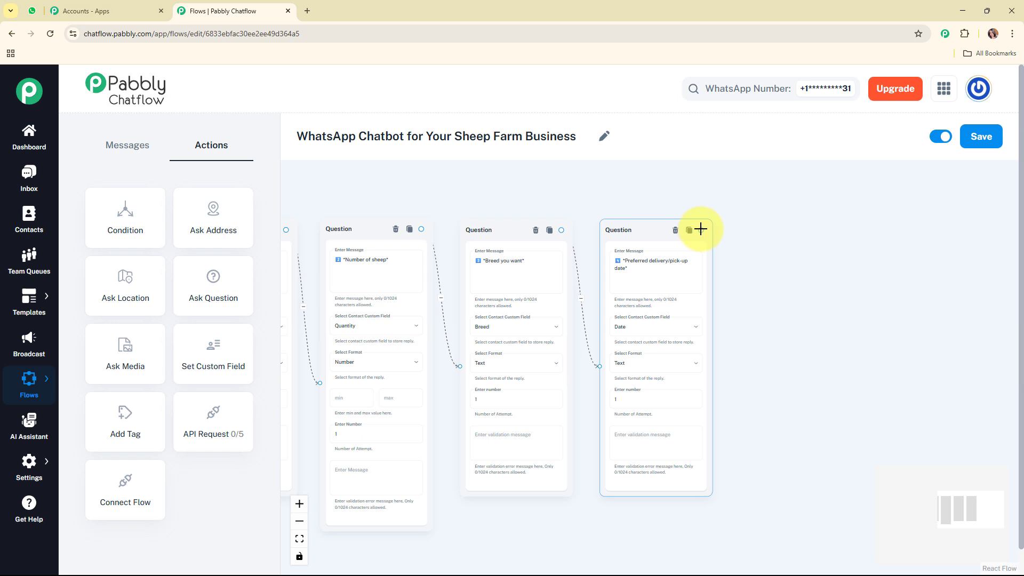
{"action": "left_click_drag", "start_coordinate": [739, 257], "coordinate": [823, 276]}
{"action": "left_click", "coordinate": [772, 308]}
{"action": "left_click", "coordinate": [808, 317]}
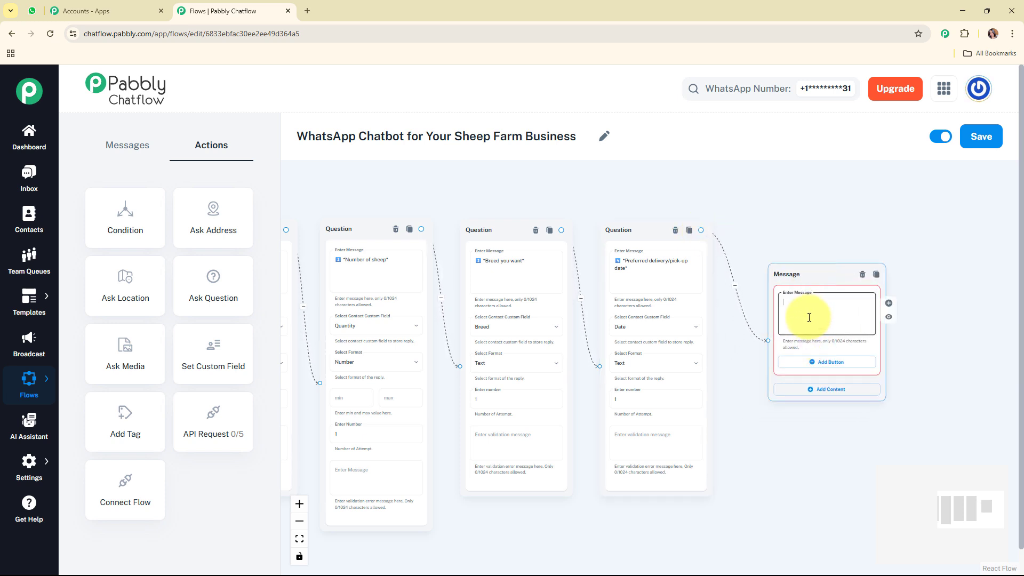
{"action": "key", "text": "ctrl+v"}
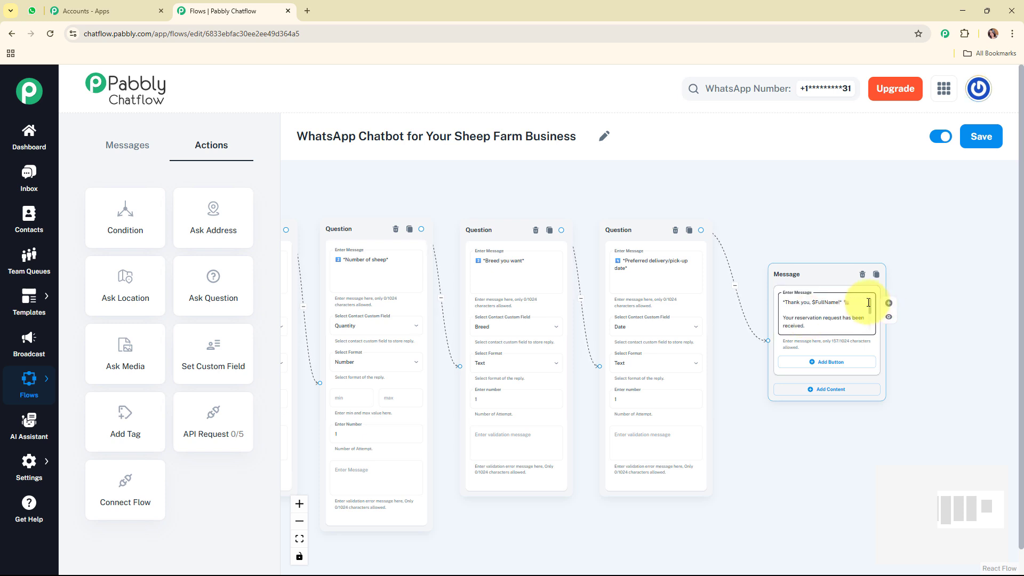
{"action": "left_click_drag", "start_coordinate": [869, 305], "coordinate": [870, 299]}
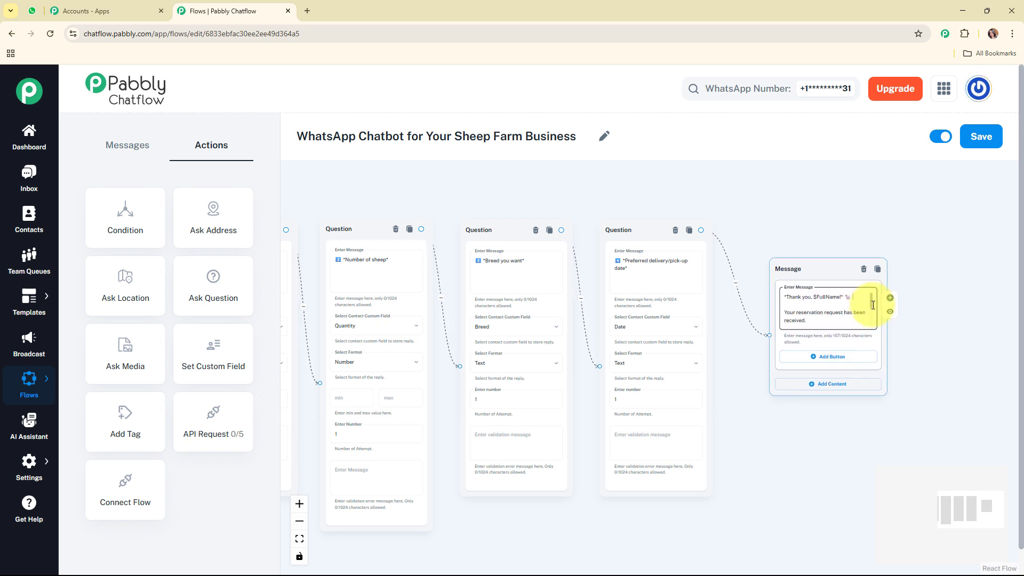
{"action": "scroll", "coordinate": [871, 315], "scroll_direction": "down", "scroll_amount": 2}
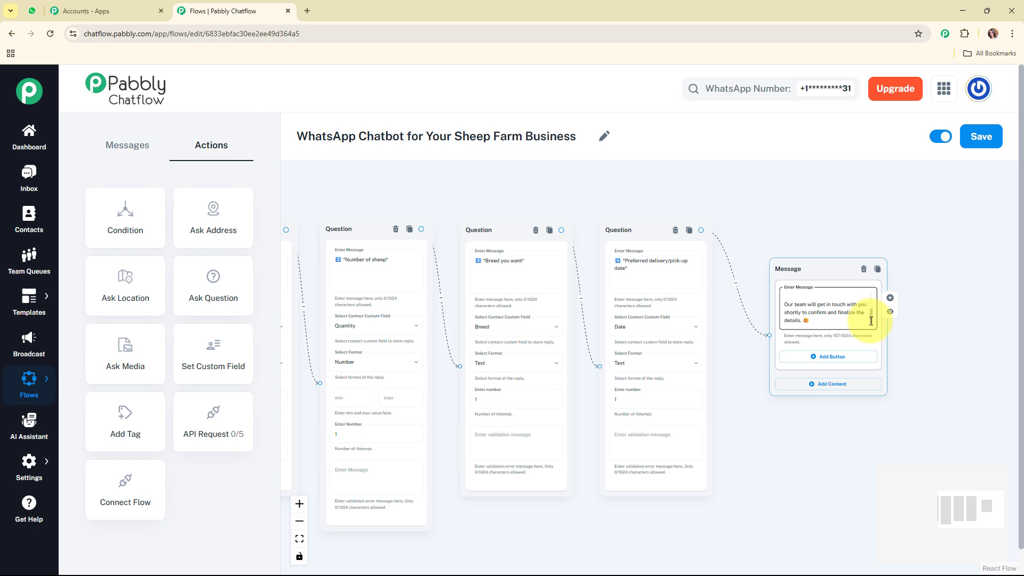
{"action": "scroll", "coordinate": [871, 317], "scroll_direction": "up", "scroll_amount": 2}
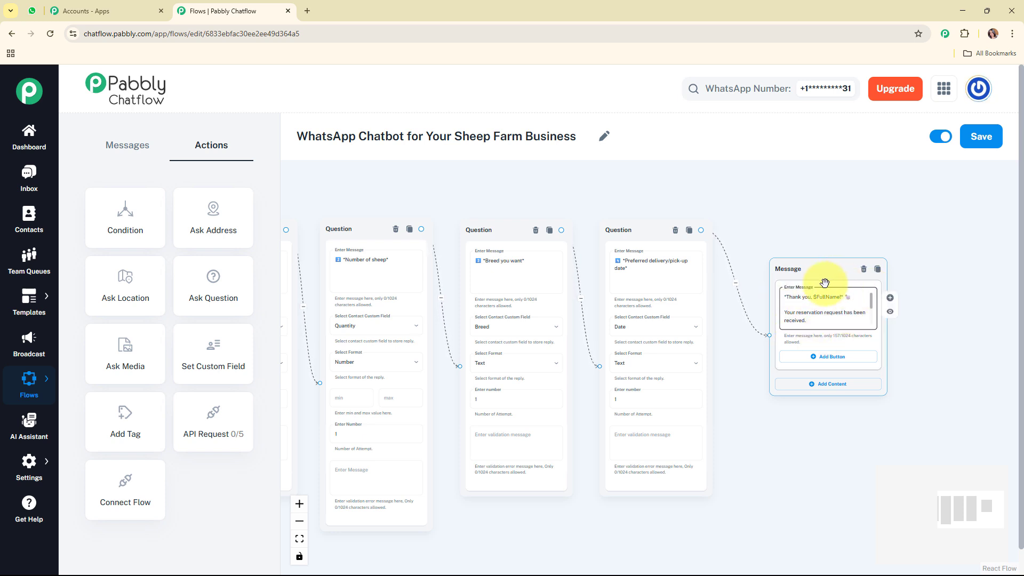
- Open the contact custom fields in a new tab, copy the FullName field name, and return to the flow's thank-you message
{"action": "left_click", "coordinate": [945, 494]}
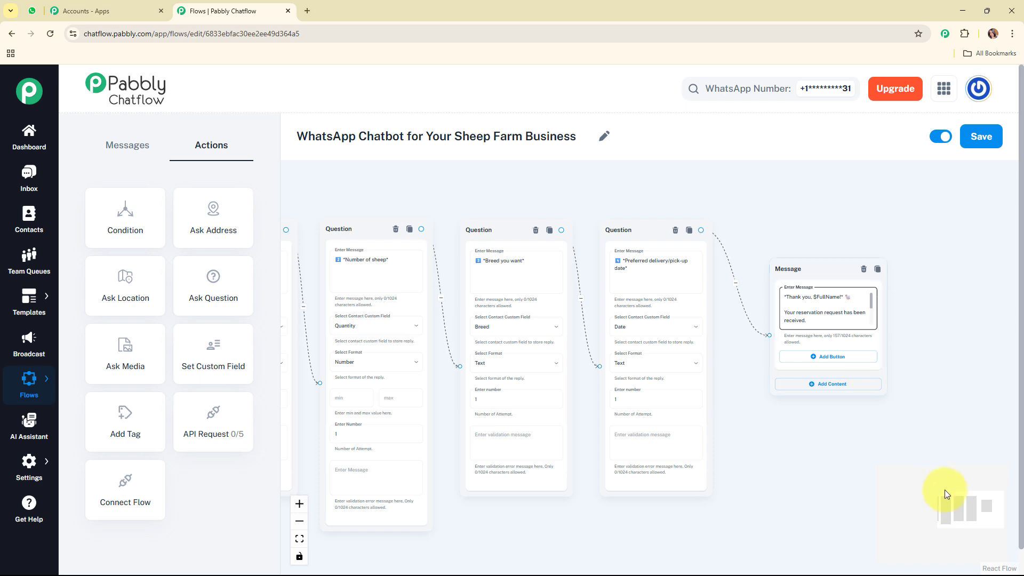
{"action": "left_click_drag", "start_coordinate": [946, 494], "coordinate": [947, 517]}
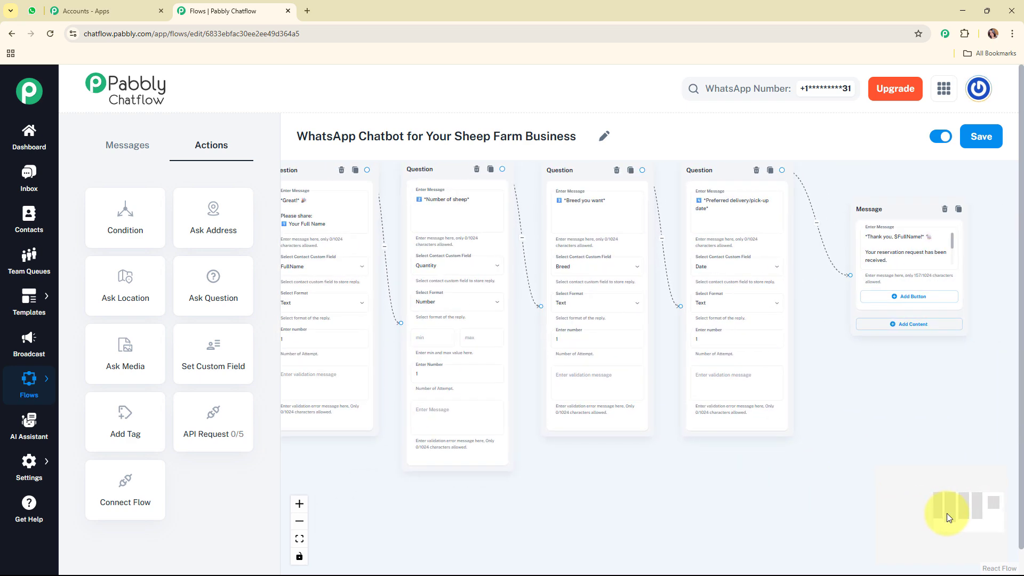
{"action": "left_click", "coordinate": [899, 229]}
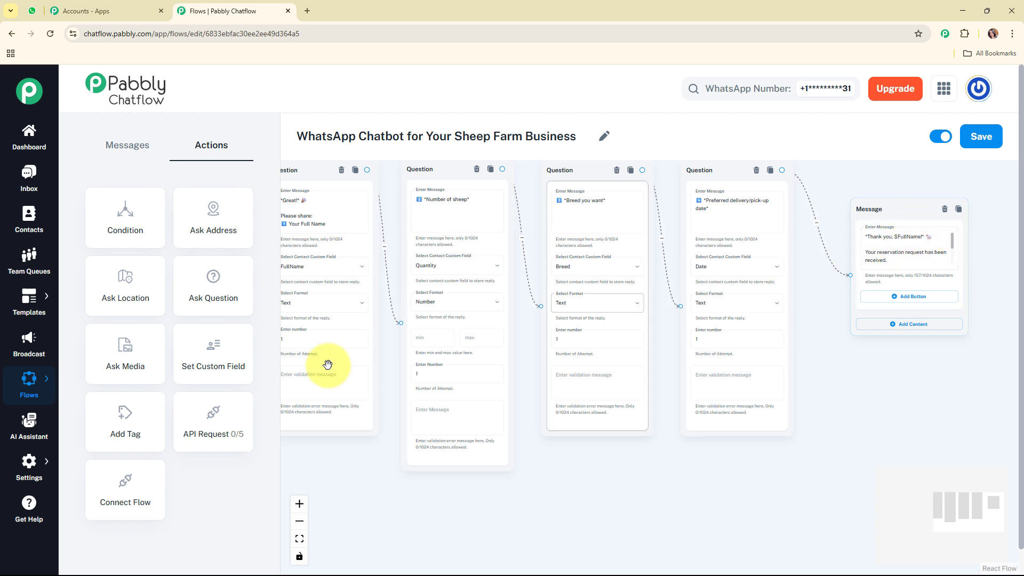
{"action": "mouse_move", "coordinate": [22, 474]}
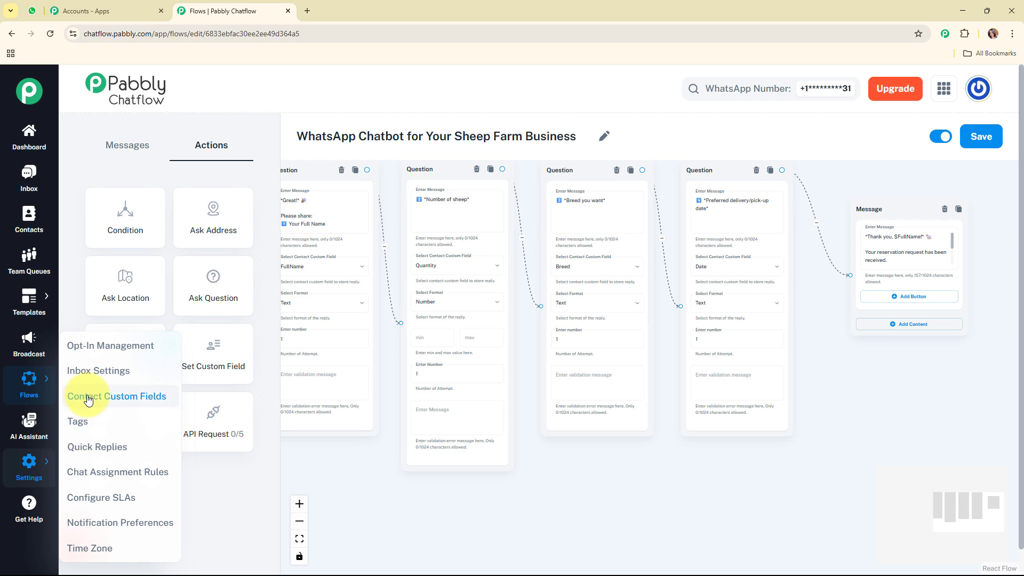
{"action": "right_click", "coordinate": [152, 396]}
{"action": "left_click", "coordinate": [169, 410]}
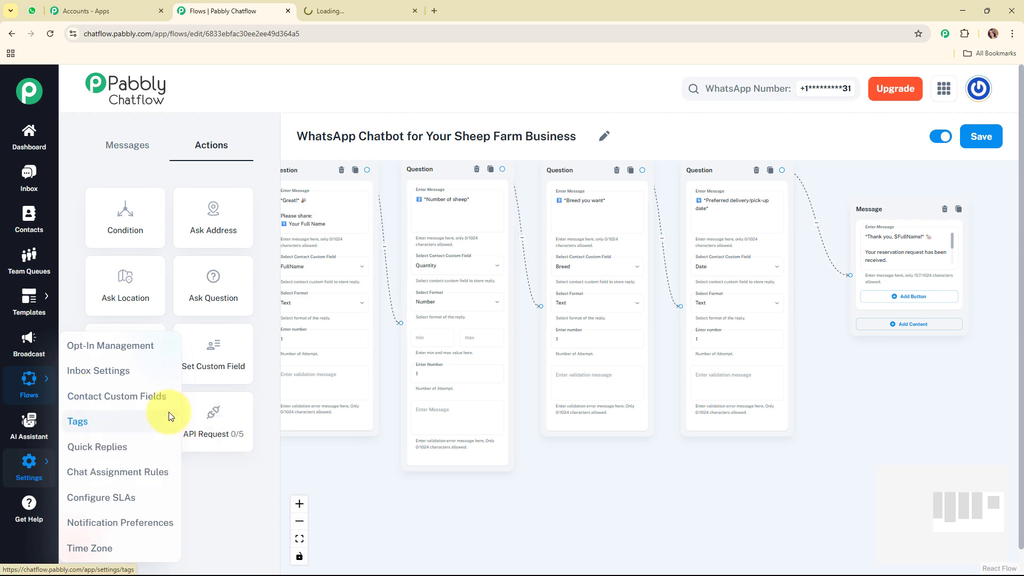
{"action": "key", "text": "ctrl+Tab"}
{"action": "scroll", "coordinate": [657, 155], "scroll_direction": "down", "scroll_amount": 5}
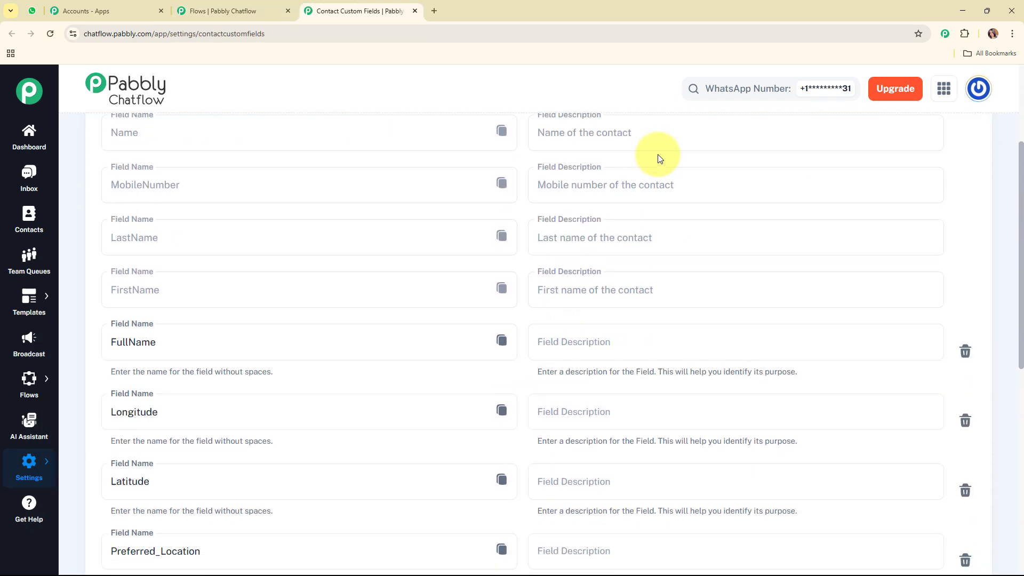
{"action": "scroll", "coordinate": [657, 155], "scroll_direction": "down", "scroll_amount": 2}
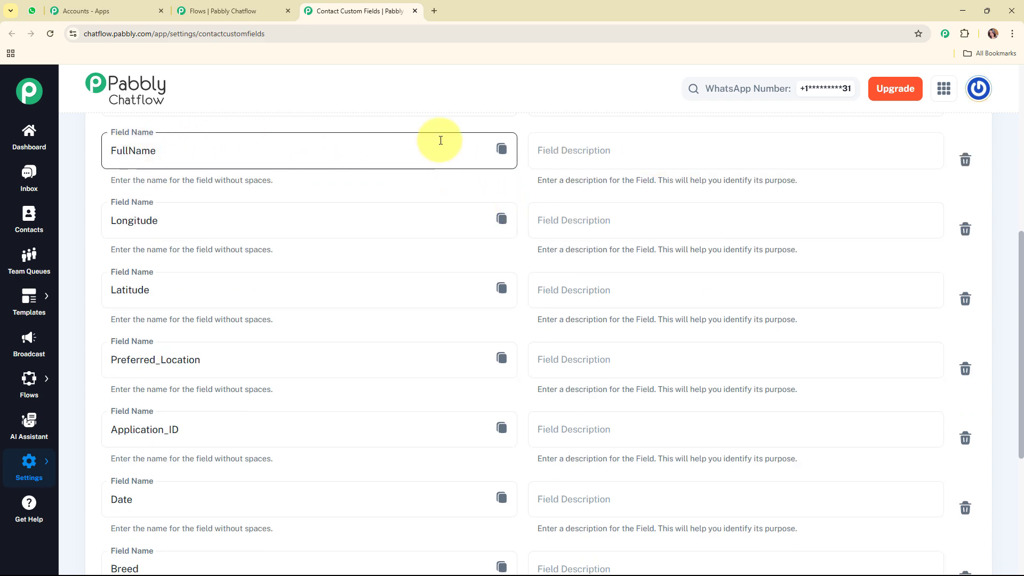
{"action": "left_click", "coordinate": [502, 152]}
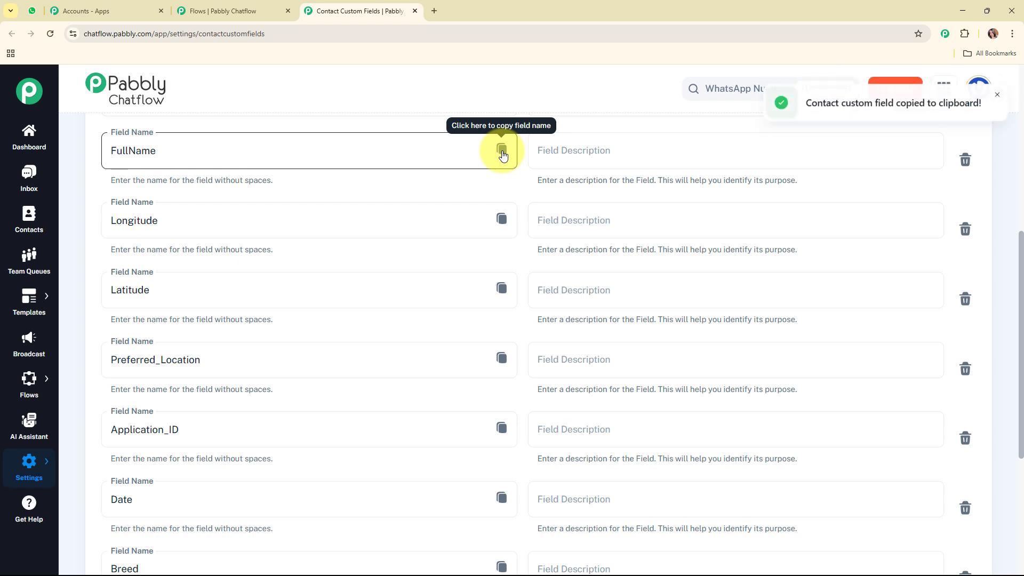
{"action": "left_click", "coordinate": [237, 10]}
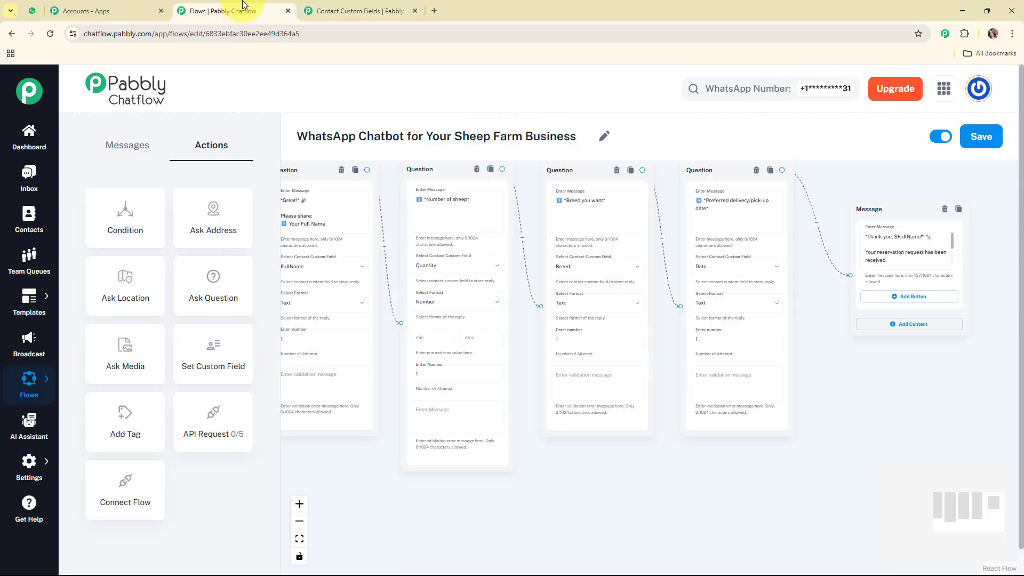
{"action": "left_click", "coordinate": [901, 258]}
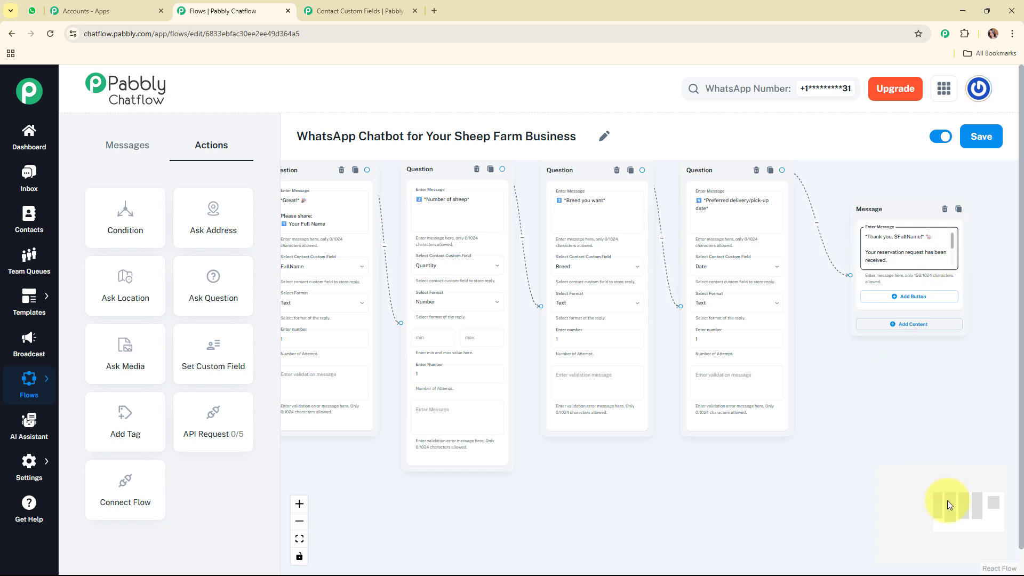
- Connect a Text + Button message to the Breed & Price button and paste in the overview of popular sheep breeds and prices
{"action": "left_click_drag", "start_coordinate": [974, 507], "coordinate": [920, 479]}
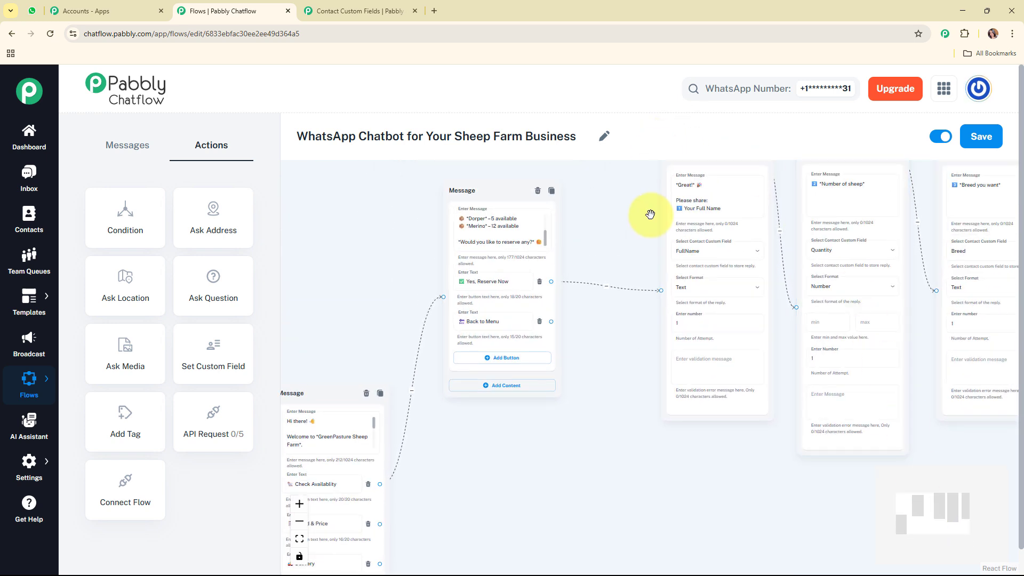
{"action": "left_click_drag", "start_coordinate": [665, 226], "coordinate": [652, 209]}
{"action": "left_click_drag", "start_coordinate": [927, 503], "coordinate": [916, 521]}
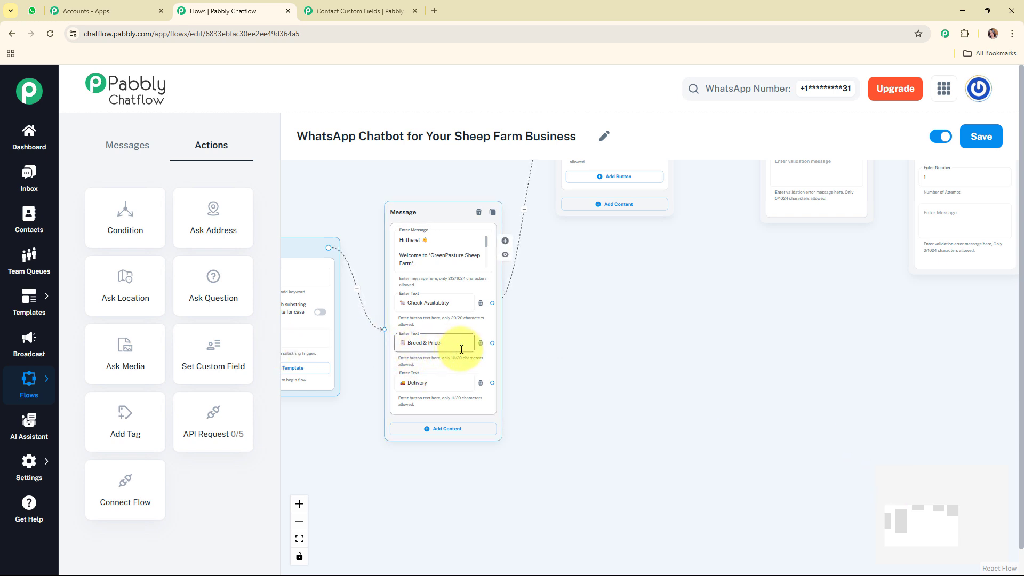
{"action": "left_click_drag", "start_coordinate": [492, 343], "coordinate": [572, 272]}
{"action": "left_click", "coordinate": [574, 291]}
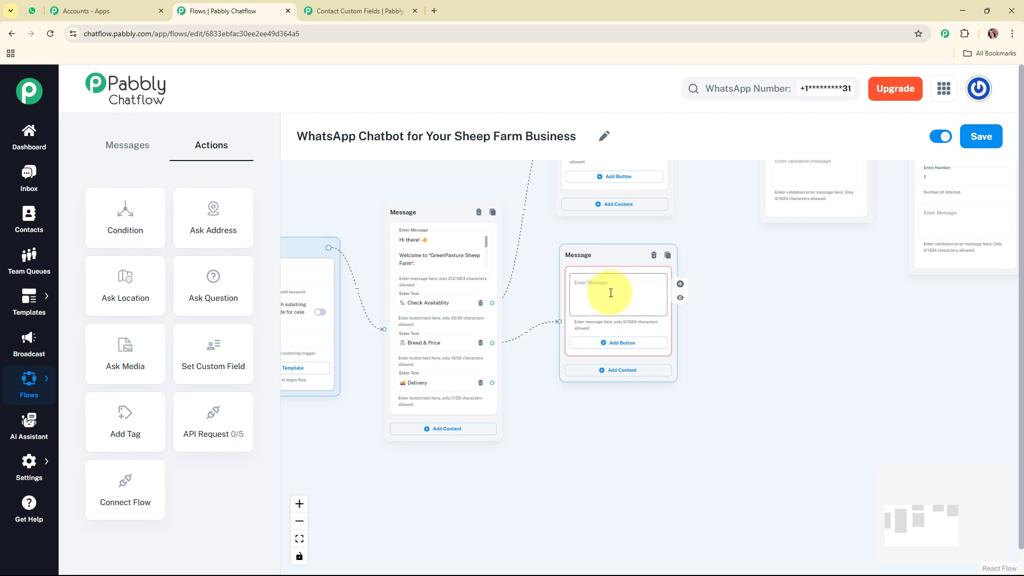
{"action": "left_click", "coordinate": [610, 293]}
{"action": "key", "text": "ctrl+v"}
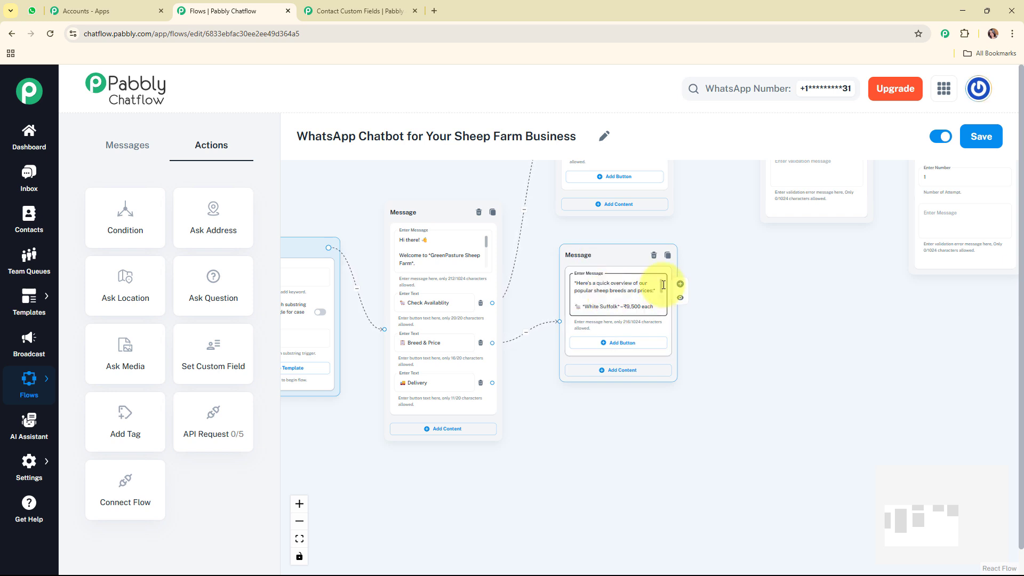
{"action": "scroll", "coordinate": [662, 285], "scroll_direction": "down", "scroll_amount": 1}
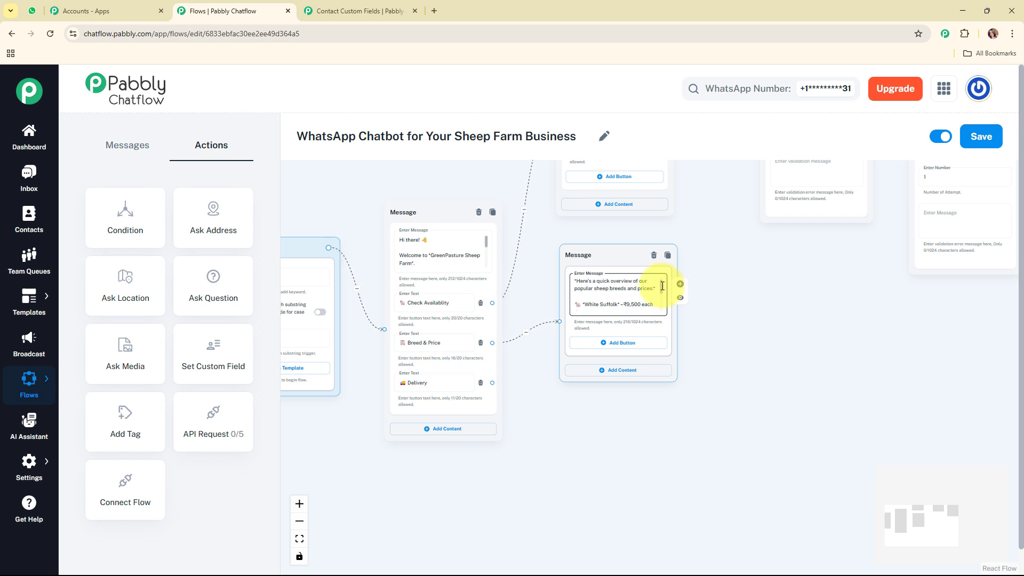
{"action": "scroll", "coordinate": [663, 285], "scroll_direction": "down", "scroll_amount": 5}
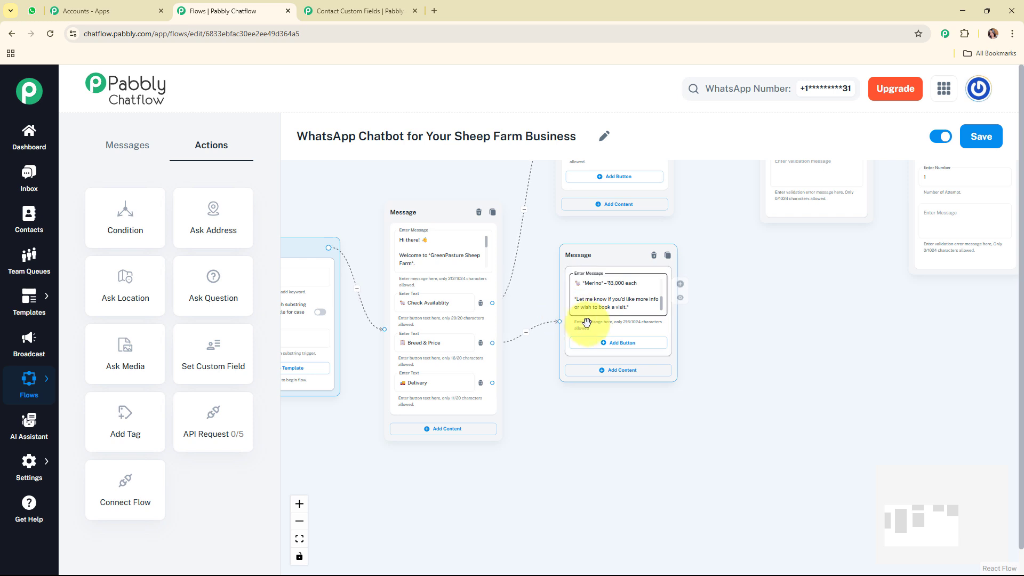
- Add the buttons "Book a Visit" and "Back to Menu" to the breeds and prices message
{"action": "left_click", "coordinate": [613, 342]}
{"action": "left_click", "coordinate": [616, 382]}
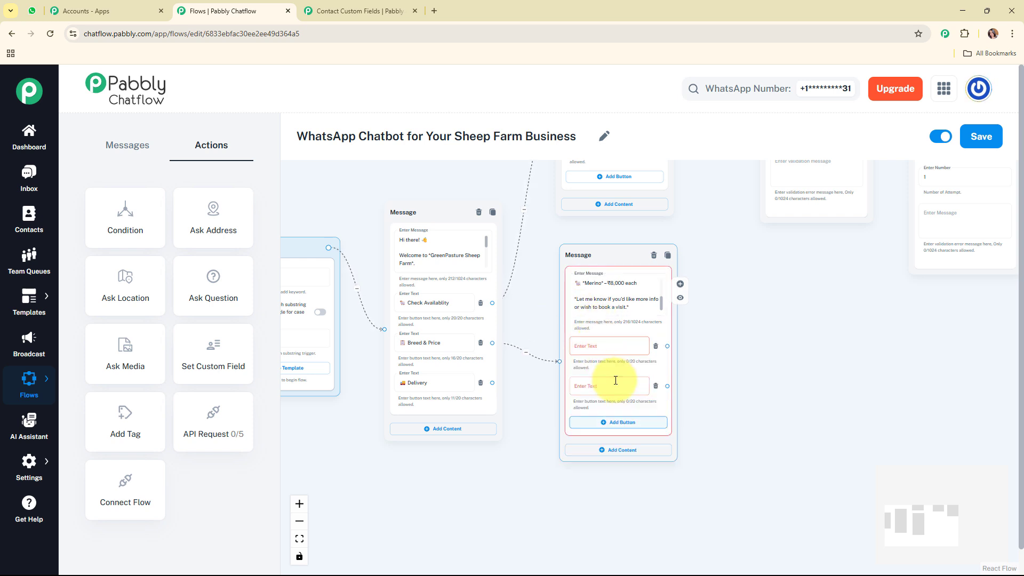
{"action": "left_click", "coordinate": [618, 421]}
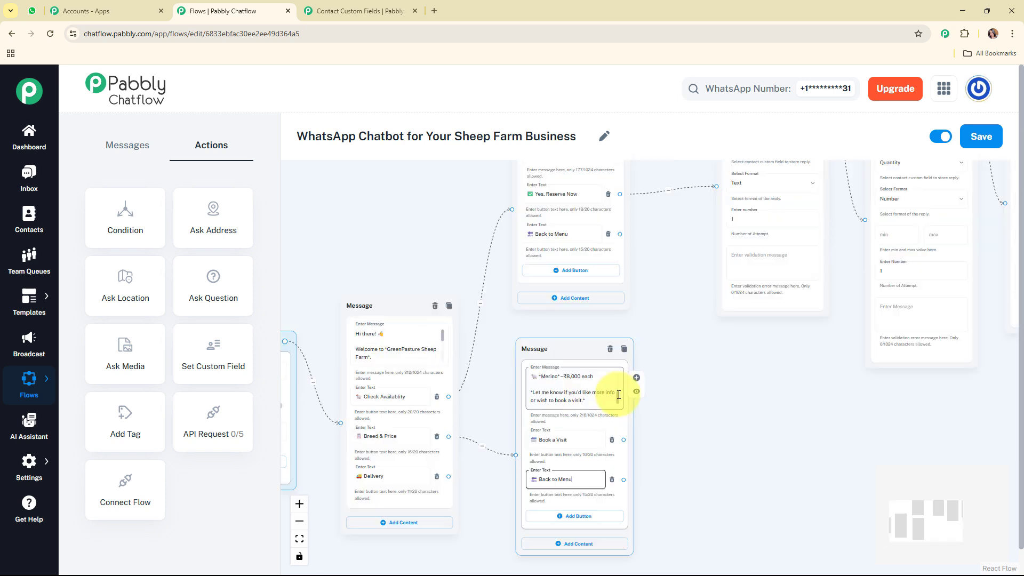
- Add an Ask Question block beside the breeds and prices message and paste in the question asking for a convenient farm visit day
{"action": "left_click", "coordinate": [597, 480]}
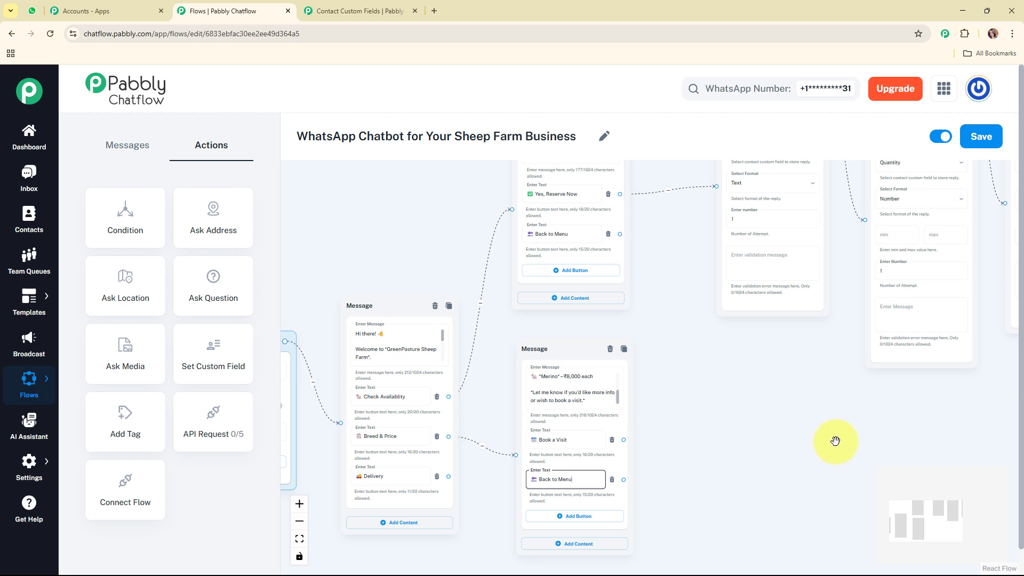
{"action": "left_click_drag", "start_coordinate": [933, 501], "coordinate": [964, 500]}
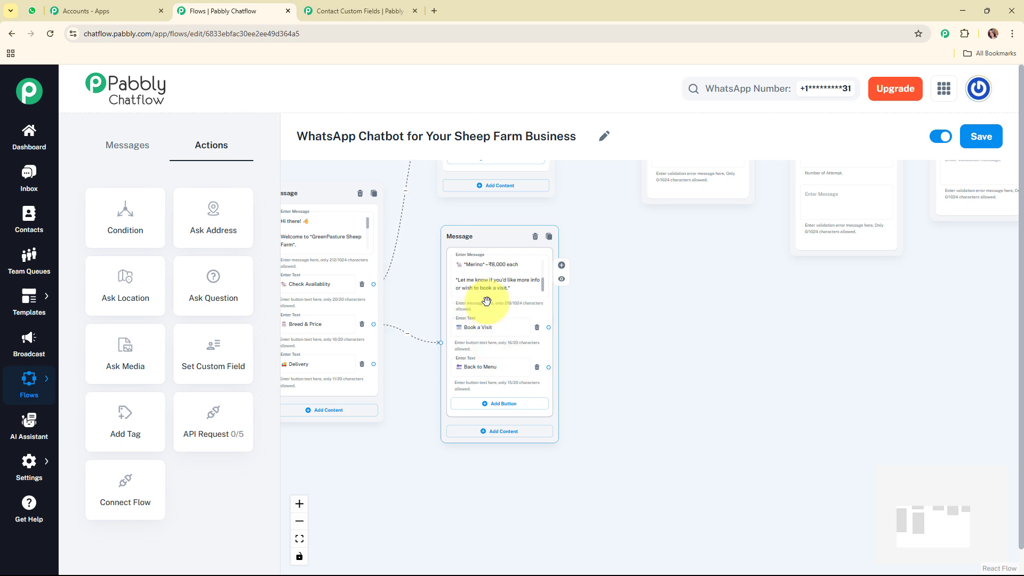
{"action": "left_click_drag", "start_coordinate": [197, 284], "coordinate": [631, 248]}
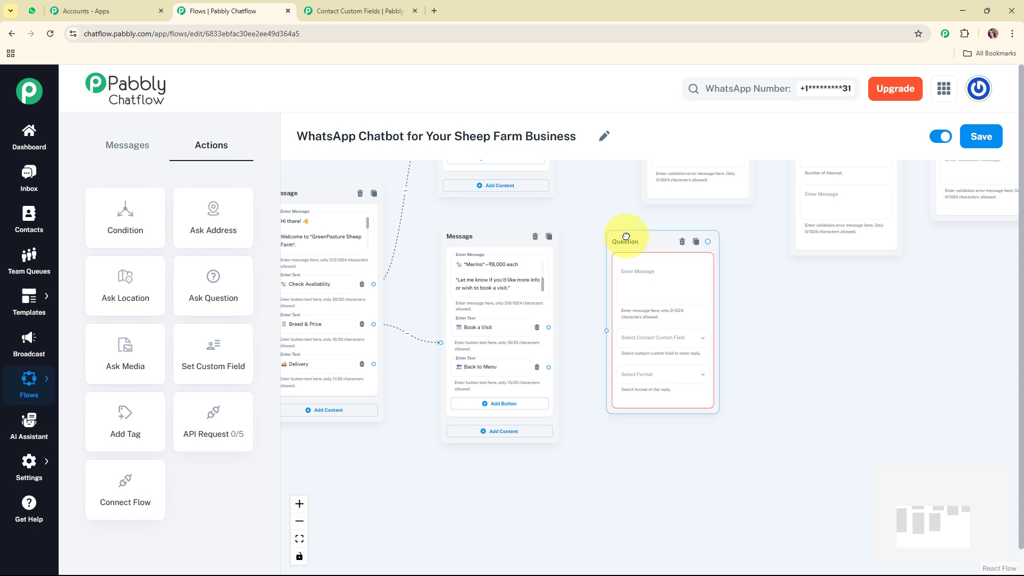
{"action": "left_click", "coordinate": [635, 283]}
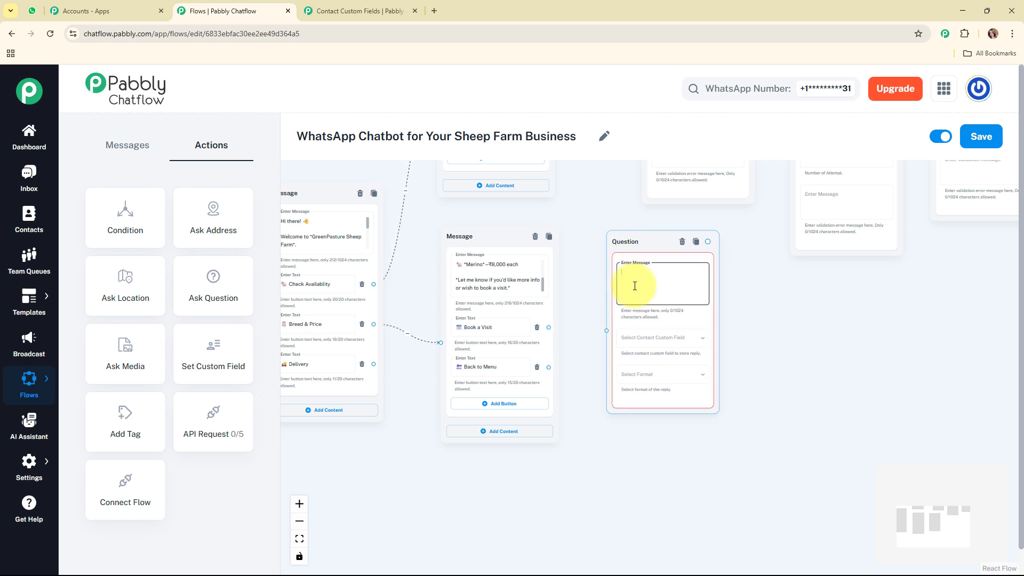
{"action": "key", "text": "ctrl+v"}
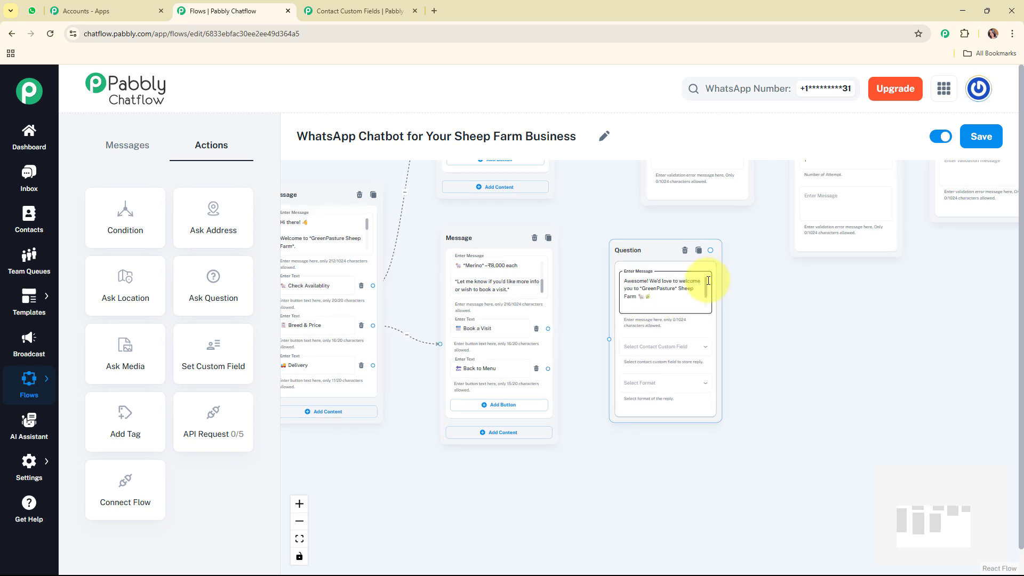
{"action": "left_click_drag", "start_coordinate": [708, 303], "coordinate": [705, 307]}
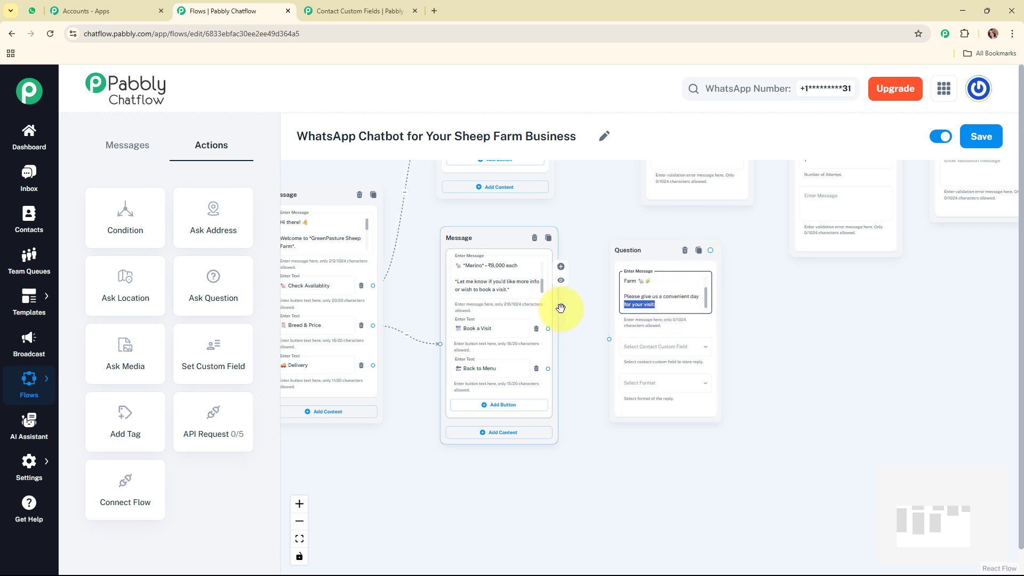
- Store the visit question's reply in the Date custom field and set its format to Text
{"action": "left_click", "coordinate": [683, 353]}
{"action": "left_click", "coordinate": [683, 351]}
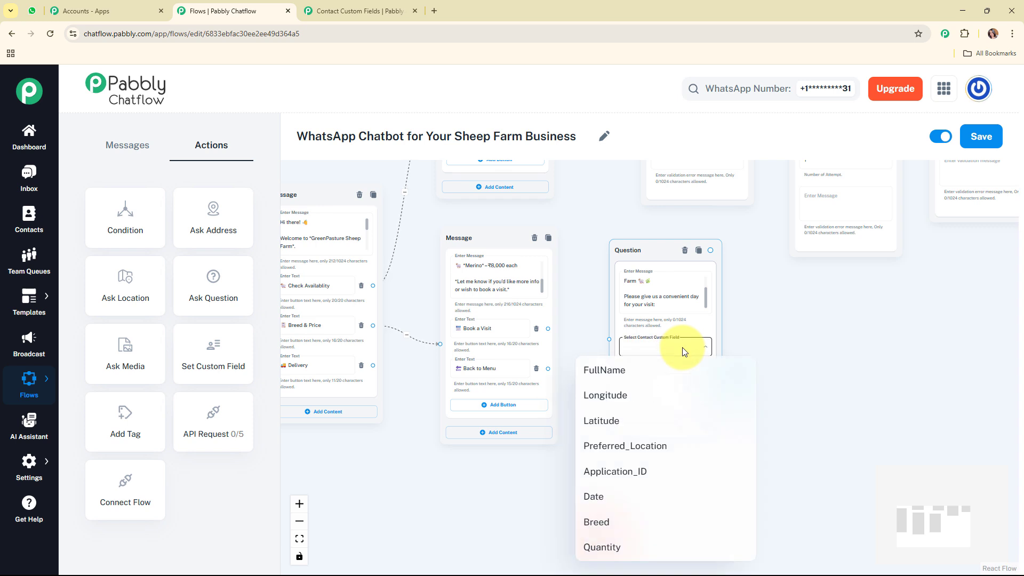
{"action": "left_click", "coordinate": [665, 499]}
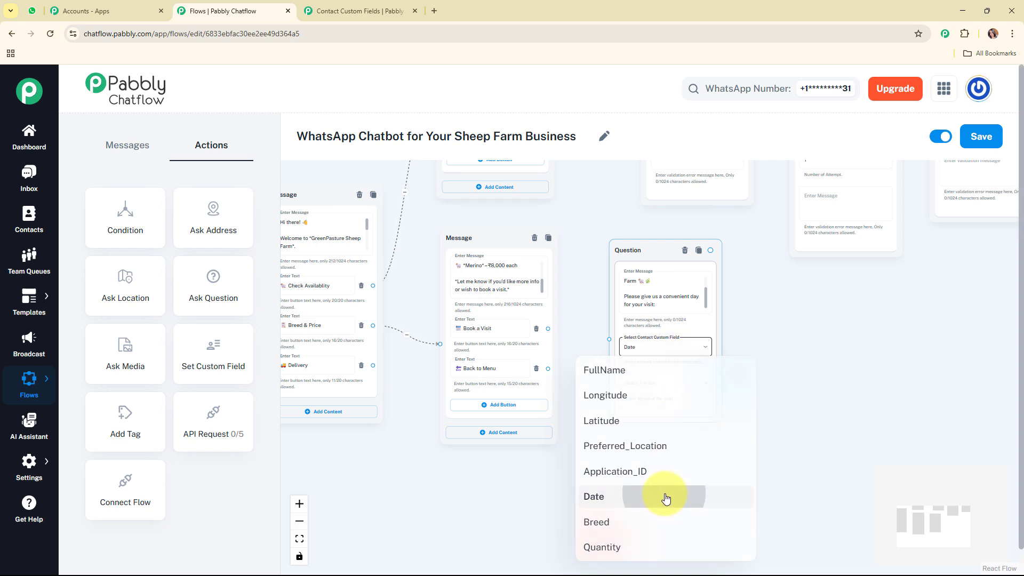
{"action": "left_click", "coordinate": [672, 383]}
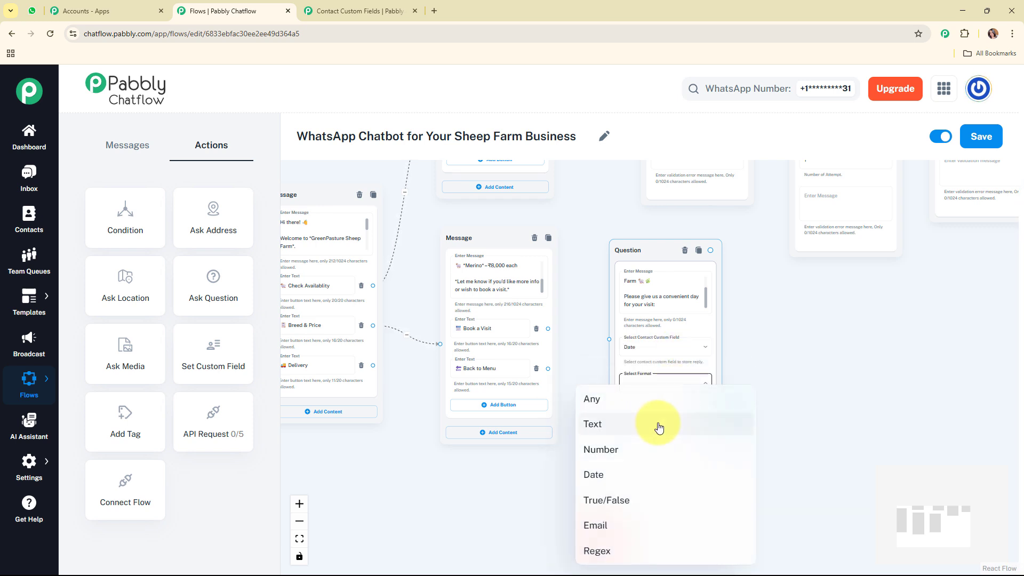
{"action": "left_click", "coordinate": [660, 426]}
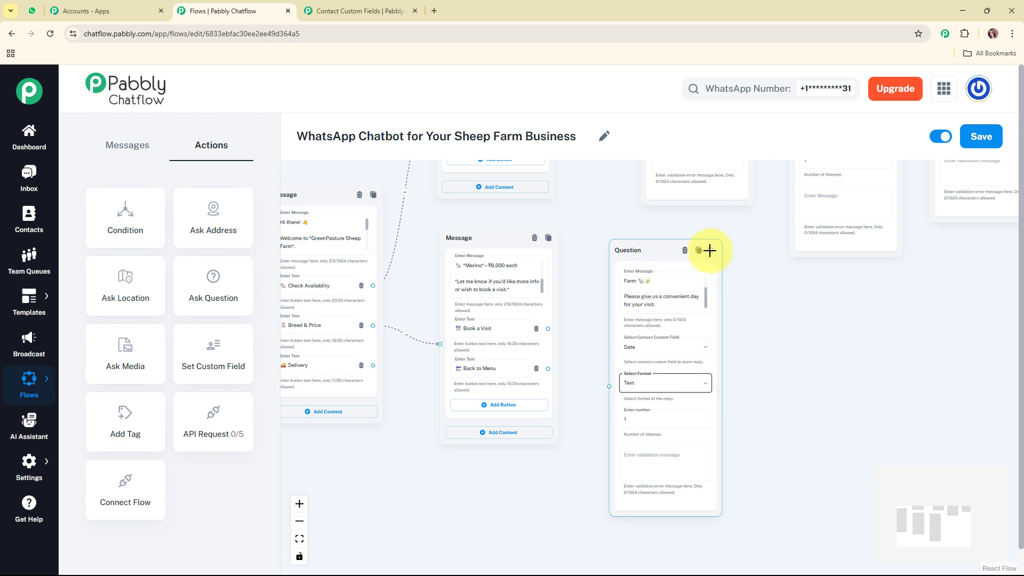
- Connect a Text + Button message with the pasted "*Thank you!*" farm visit confirmation to the visit question, and link the Book a Visit button to that question
{"action": "left_click_drag", "start_coordinate": [709, 250], "coordinate": [791, 326]}
{"action": "left_click", "coordinate": [798, 351]}
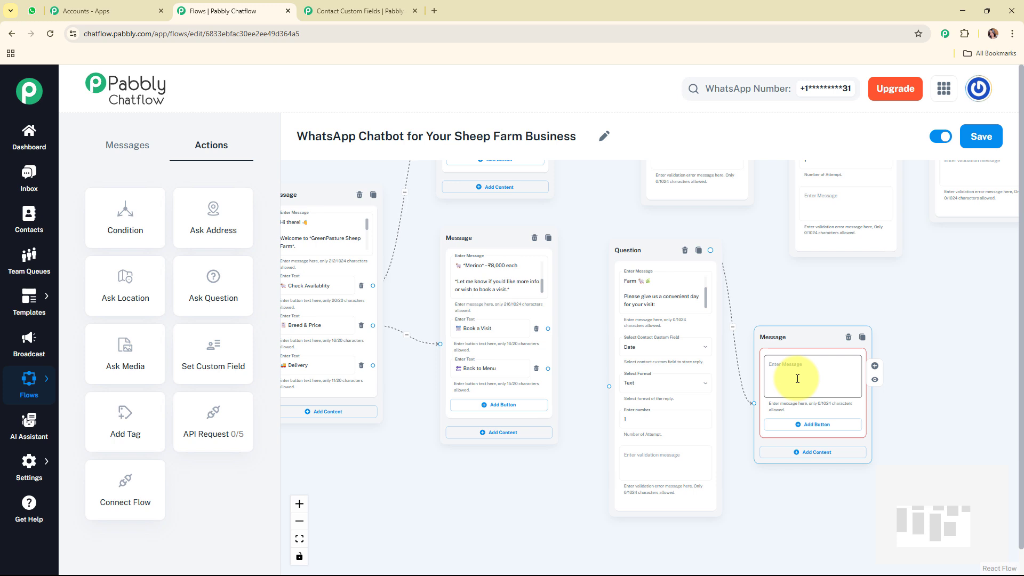
{"action": "left_click", "coordinate": [796, 376]}
{"action": "key", "text": "ctrl+v"}
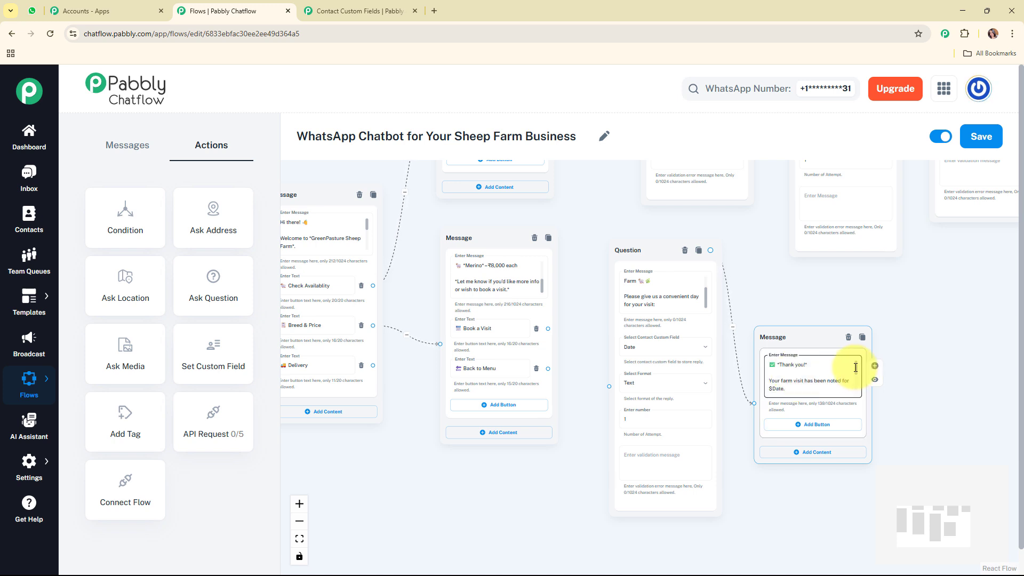
{"action": "left_click_drag", "start_coordinate": [856, 367], "coordinate": [858, 384]}
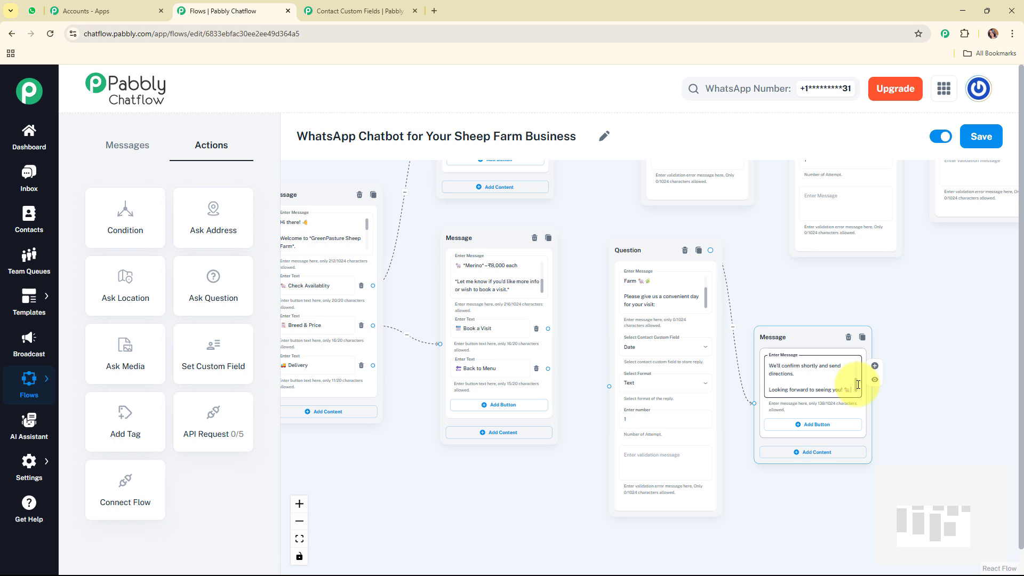
{"action": "left_click_drag", "start_coordinate": [856, 385], "coordinate": [856, 387]}
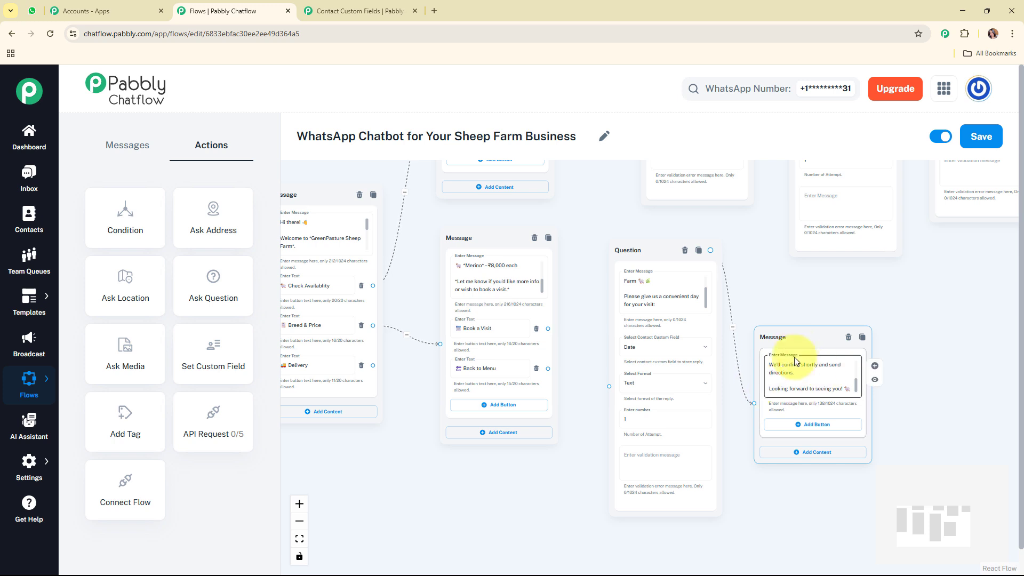
{"action": "left_click_drag", "start_coordinate": [942, 521], "coordinate": [947, 517]}
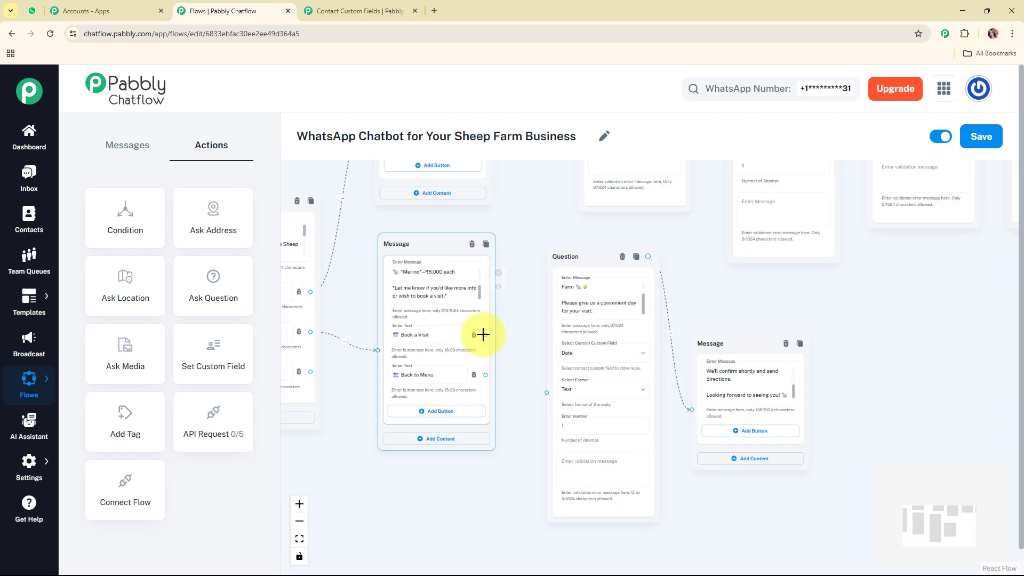
{"action": "left_click_drag", "start_coordinate": [485, 334], "coordinate": [546, 393]}
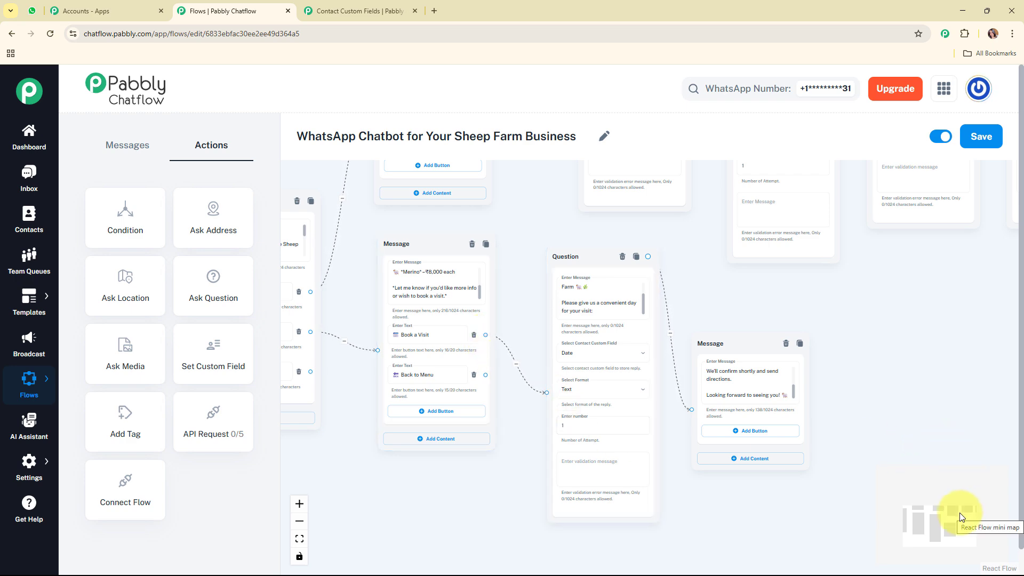
- Connect a Text + Button message to the Delivery button, with the pasted delivery services information and a "Back to Menu" button
{"action": "left_click_drag", "start_coordinate": [962, 517], "coordinate": [926, 519]}
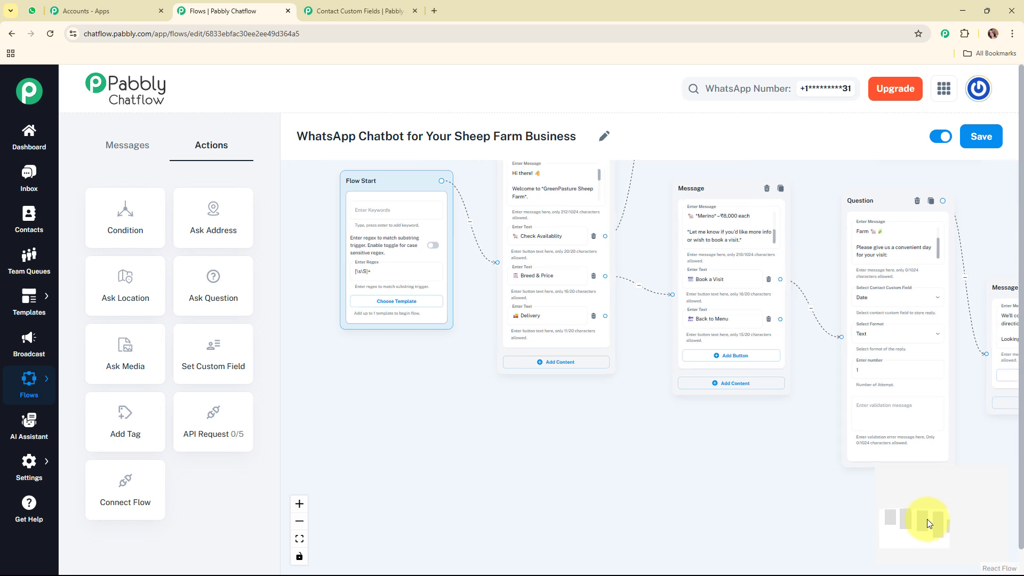
{"action": "left_click", "coordinate": [530, 320]}
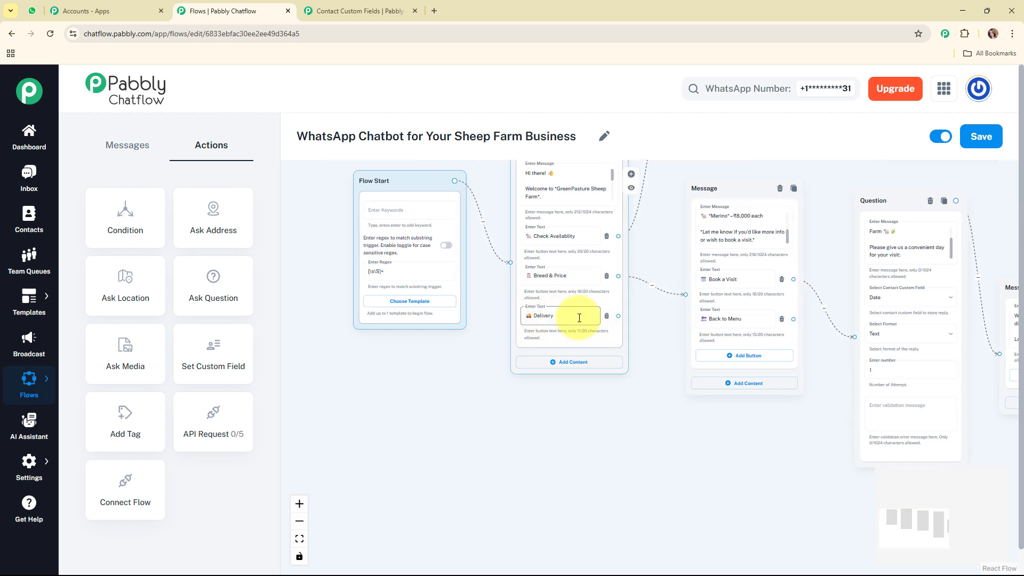
{"action": "left_click_drag", "start_coordinate": [618, 316], "coordinate": [725, 431]}
{"action": "left_click", "coordinate": [710, 447]}
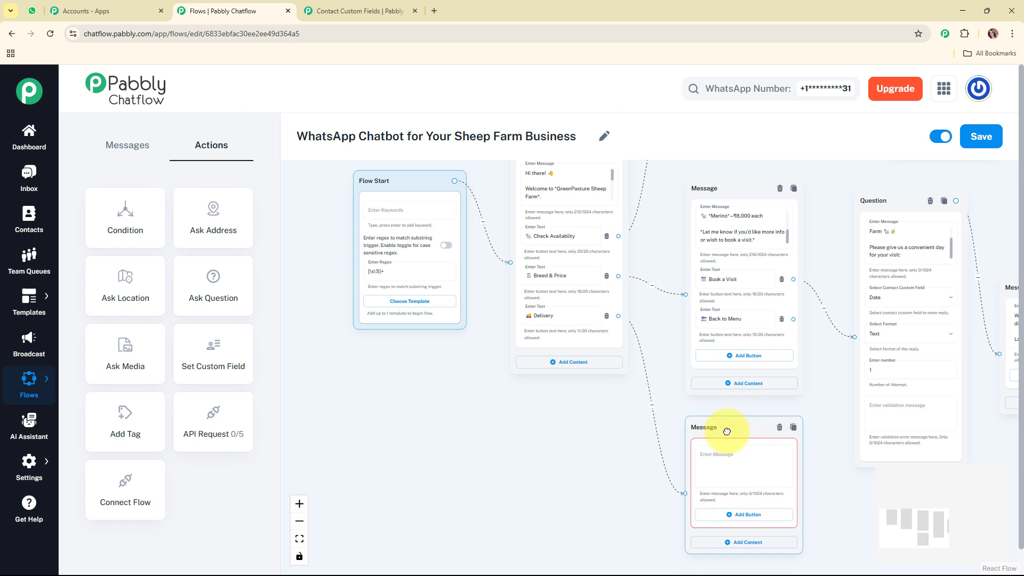
{"action": "left_click", "coordinate": [731, 463]}
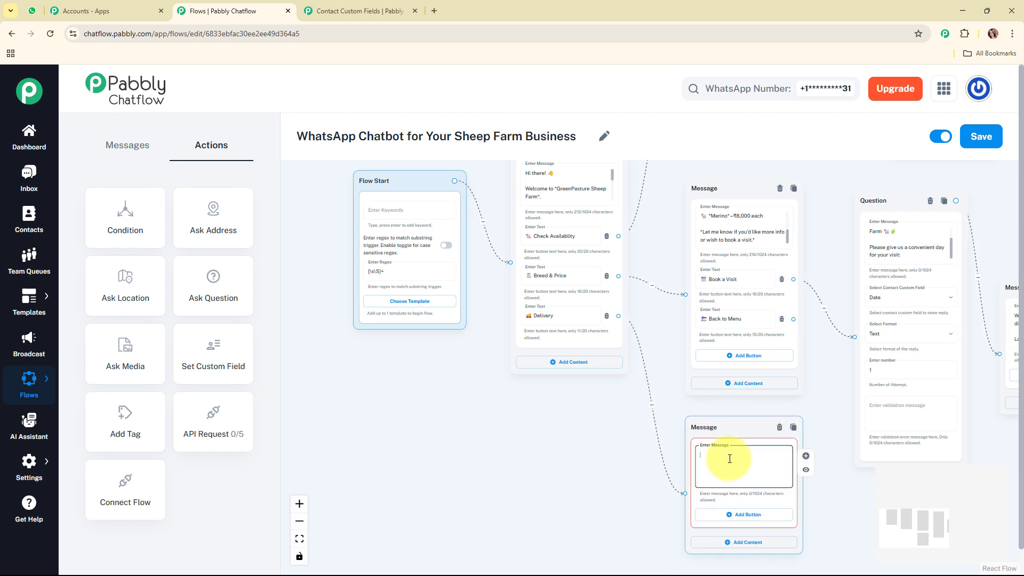
{"action": "key", "text": "ctrl+v"}
{"action": "left_click_drag", "start_coordinate": [786, 473], "coordinate": [787, 453]}
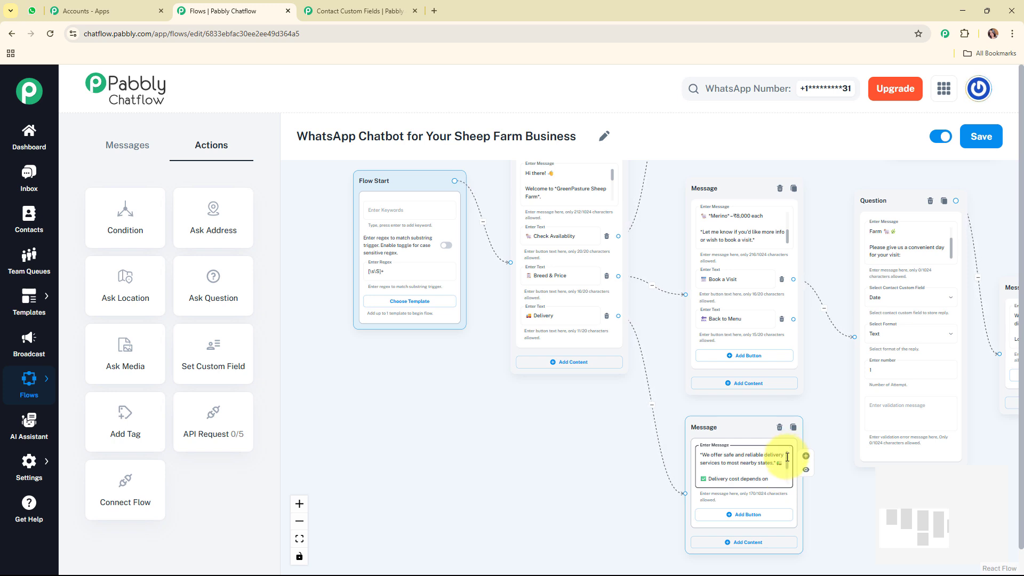
{"action": "left_click_drag", "start_coordinate": [787, 457], "coordinate": [785, 478]}
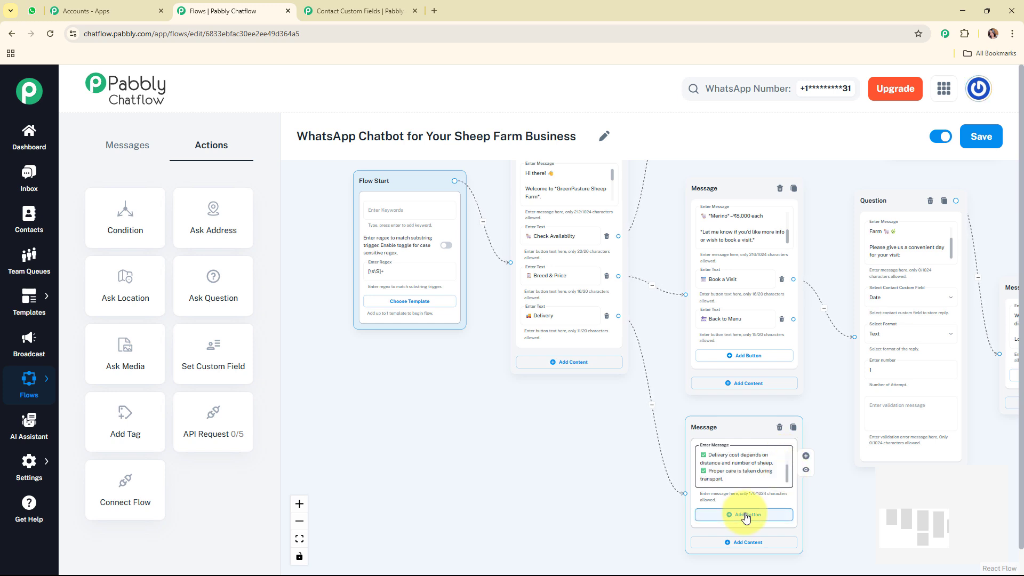
{"action": "left_click", "coordinate": [745, 516]}
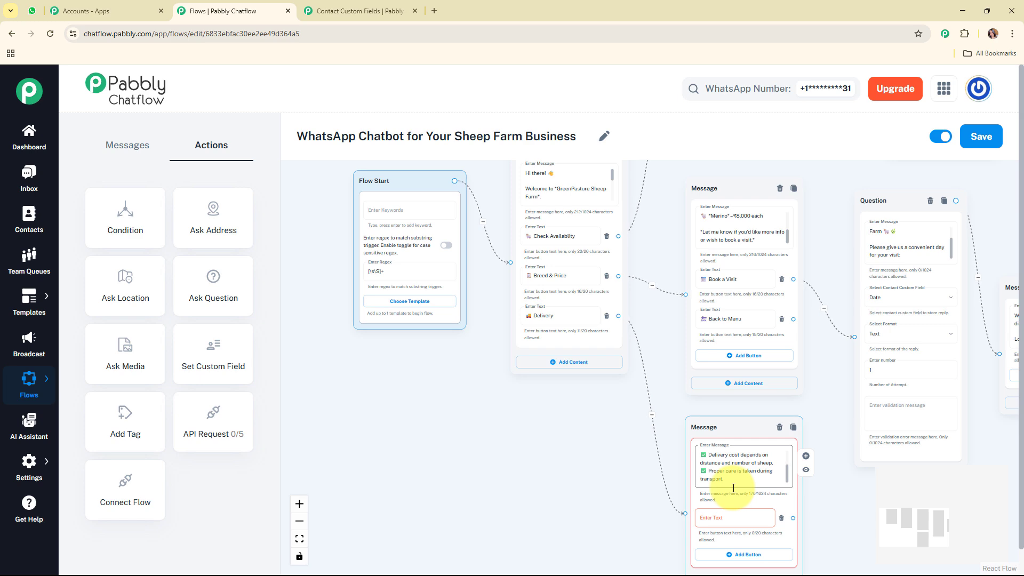
{"action": "type", "text": "🔙 Back to Menu"}
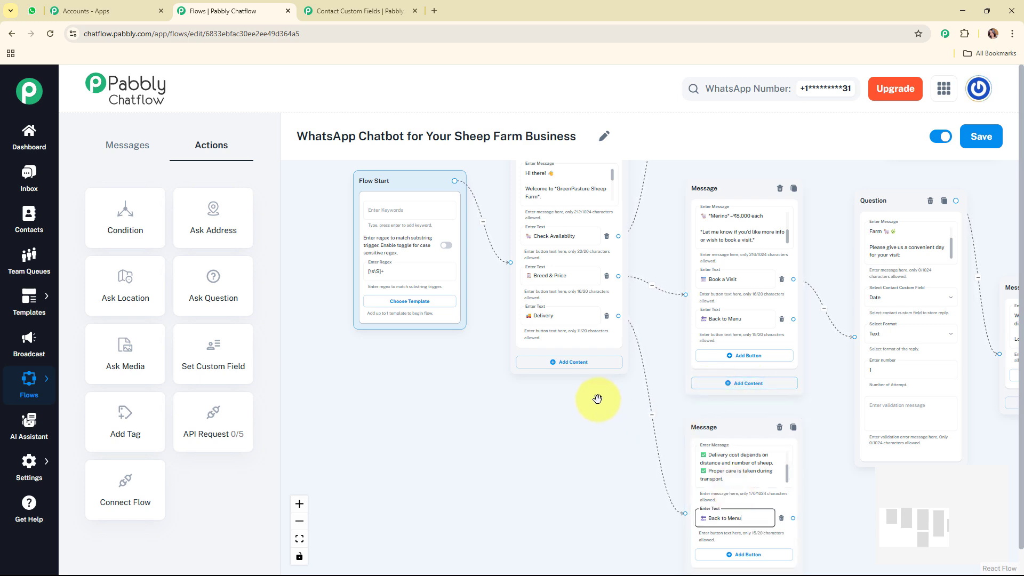
- Move the Flow Start and welcome message blocks farther away from the messages they branch into
{"action": "scroll", "coordinate": [598, 398], "scroll_direction": "down", "scroll_amount": 5}
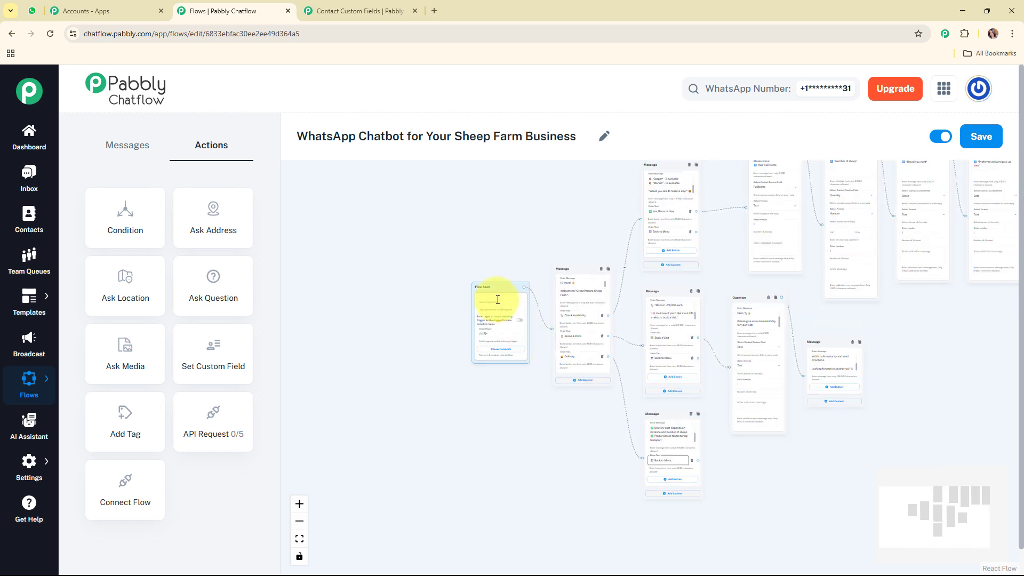
{"action": "left_click_drag", "start_coordinate": [496, 290], "coordinate": [435, 285]}
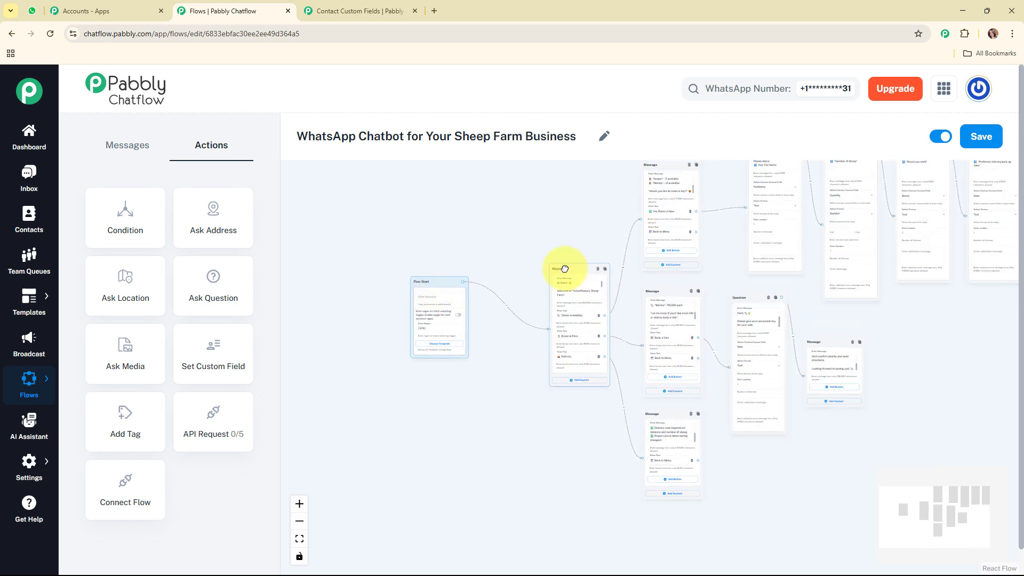
{"action": "left_click_drag", "start_coordinate": [559, 267], "coordinate": [522, 260]}
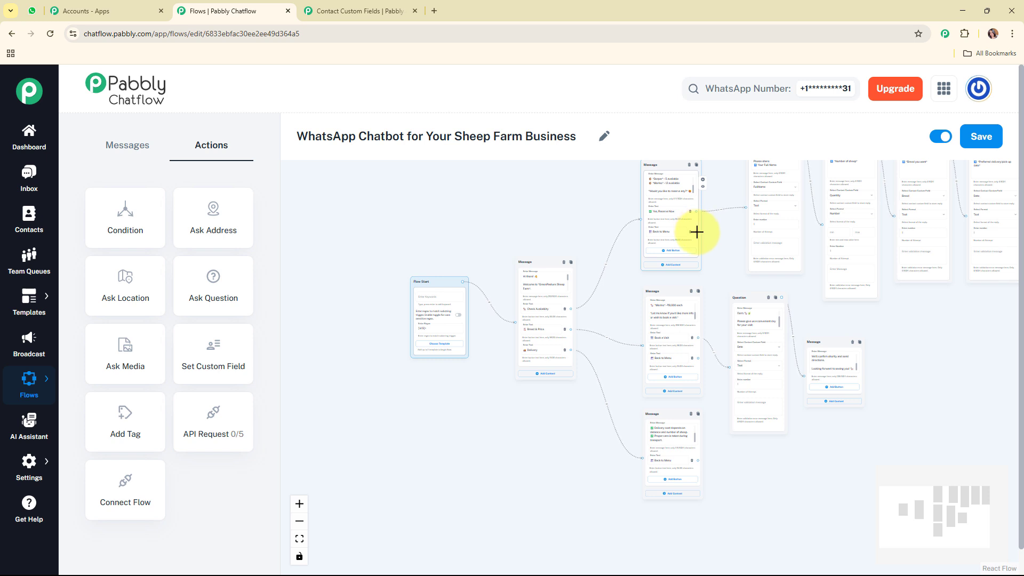
- Link the Back to Menu buttons of the availability, breeds and delivery messages to the welcome message, and save the flow
{"action": "left_click_drag", "start_coordinate": [696, 232], "coordinate": [517, 323]}
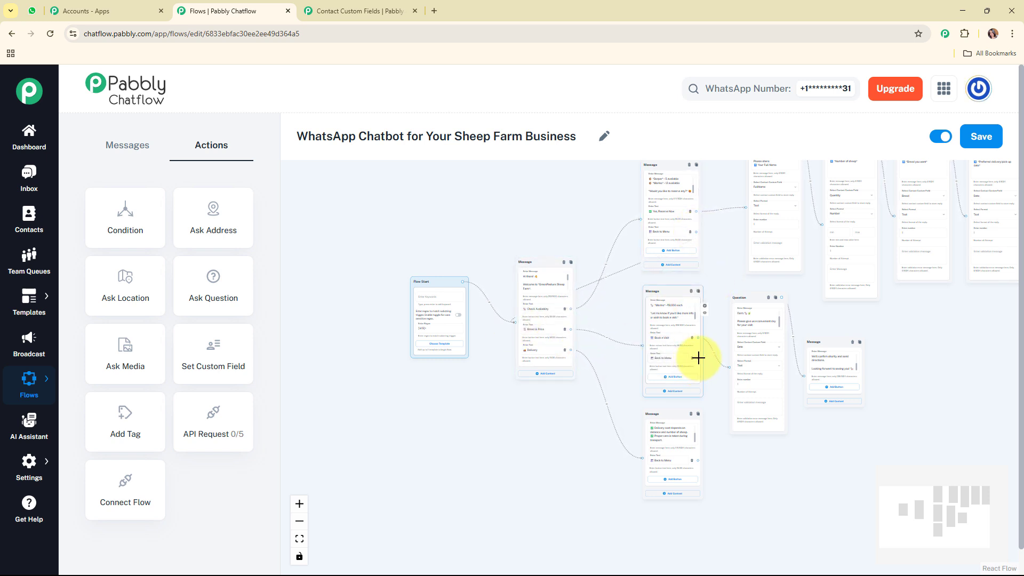
{"action": "left_click_drag", "start_coordinate": [925, 525], "coordinate": [945, 516]}
{"action": "scroll", "coordinate": [896, 423], "scroll_direction": "down", "scroll_amount": 2}
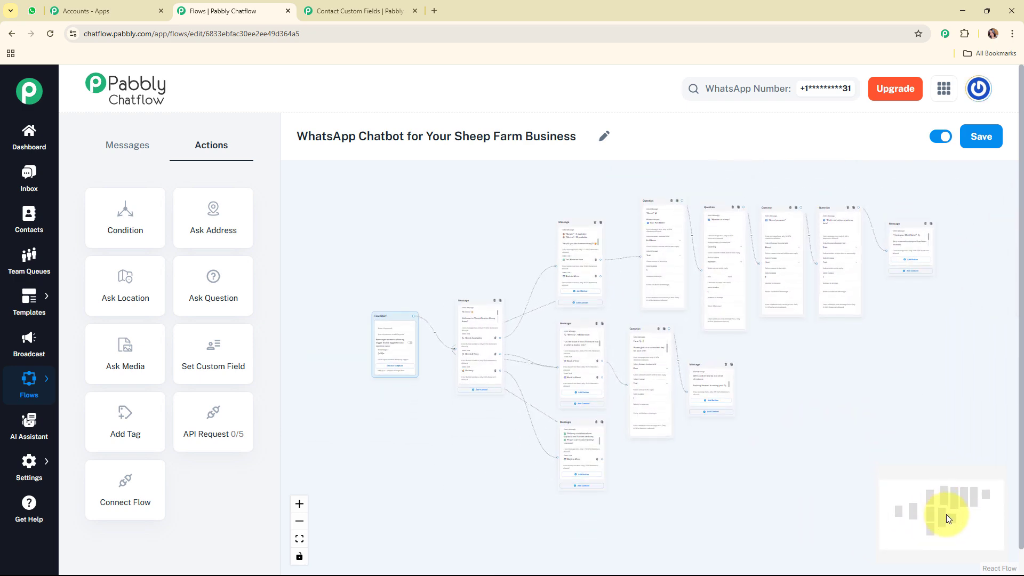
{"action": "scroll", "coordinate": [929, 478], "scroll_direction": "up", "scroll_amount": 3}
{"action": "left_click_drag", "start_coordinate": [970, 522], "coordinate": [953, 521]}
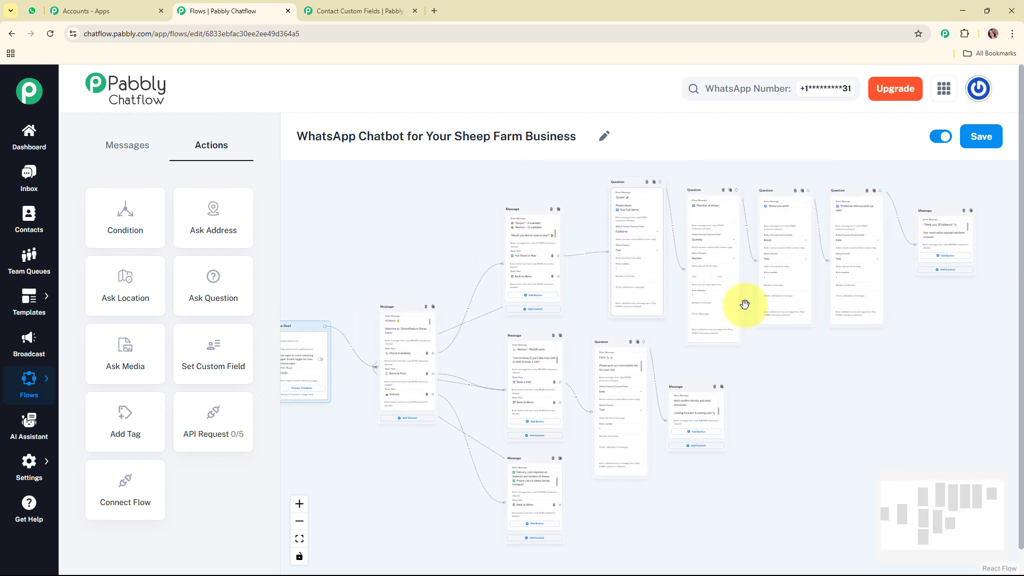
{"action": "left_click", "coordinate": [988, 136]}
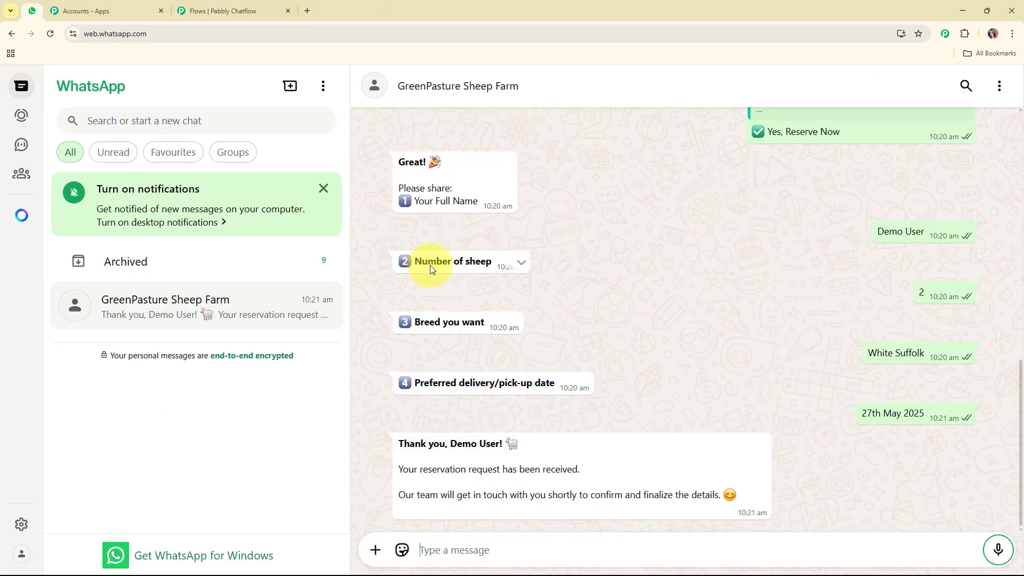
- Clear the GreenPasture Sheep Farm chat in WhatsApp Web
{"action": "left_click", "coordinate": [998, 88]}
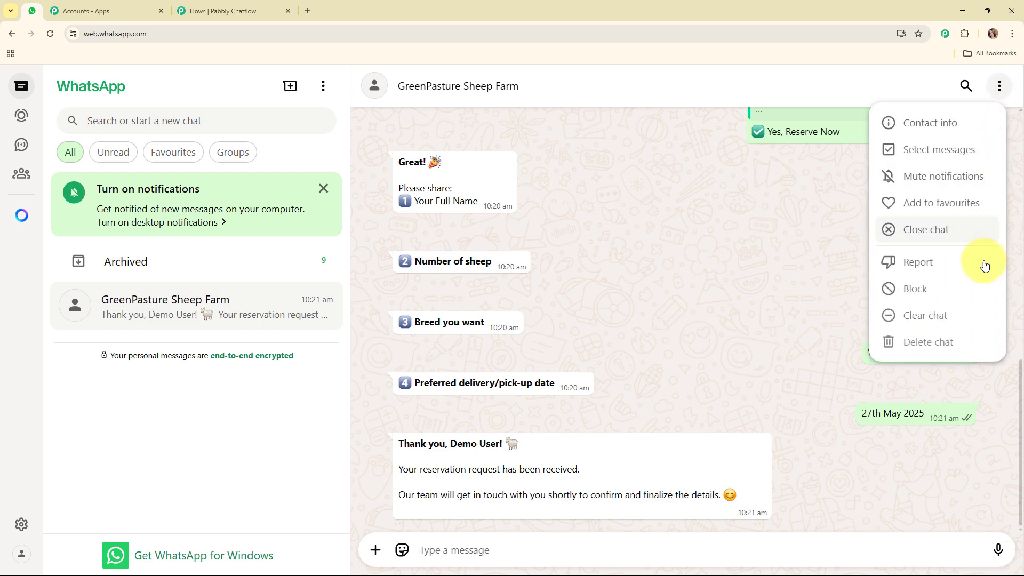
{"action": "left_click", "coordinate": [966, 312]}
{"action": "left_click", "coordinate": [612, 372]}
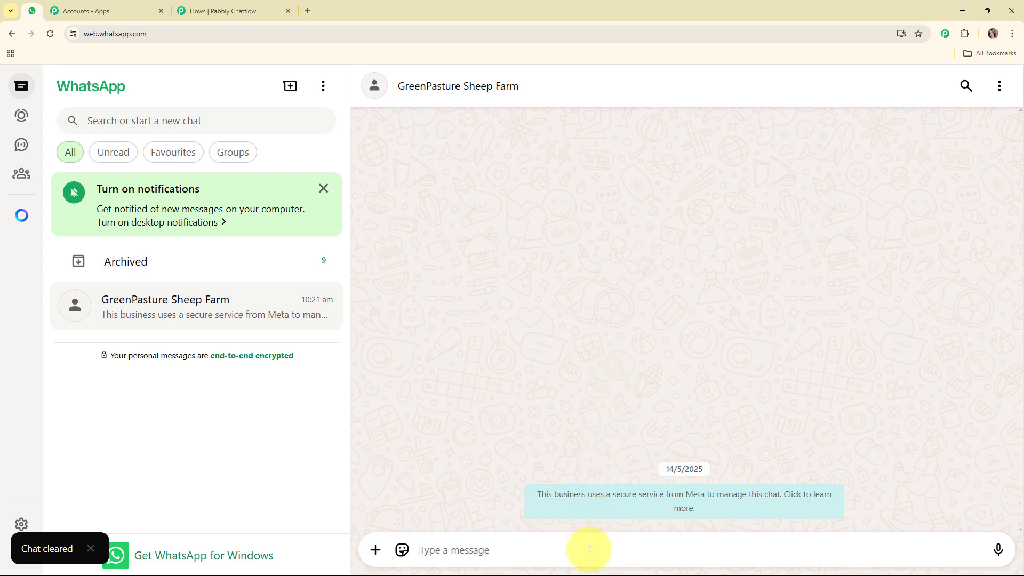
- Send the test message "Hey I want to book a sheep" to GreenPasture Sheep Farm
{"action": "type", "text": "H"}
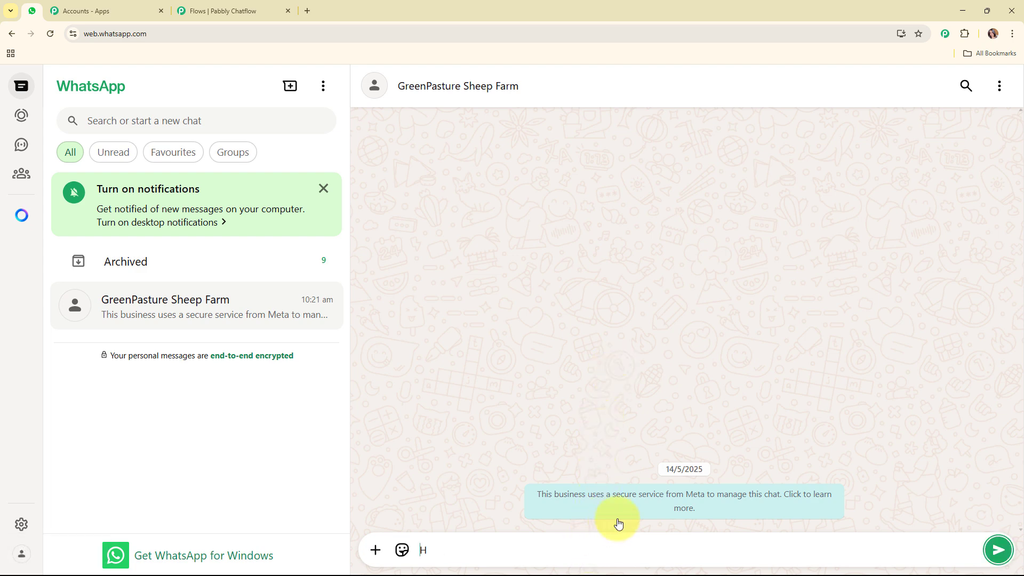
{"action": "type", "text": "ey I want to book a sheep"}
{"action": "key", "text": "Return"}
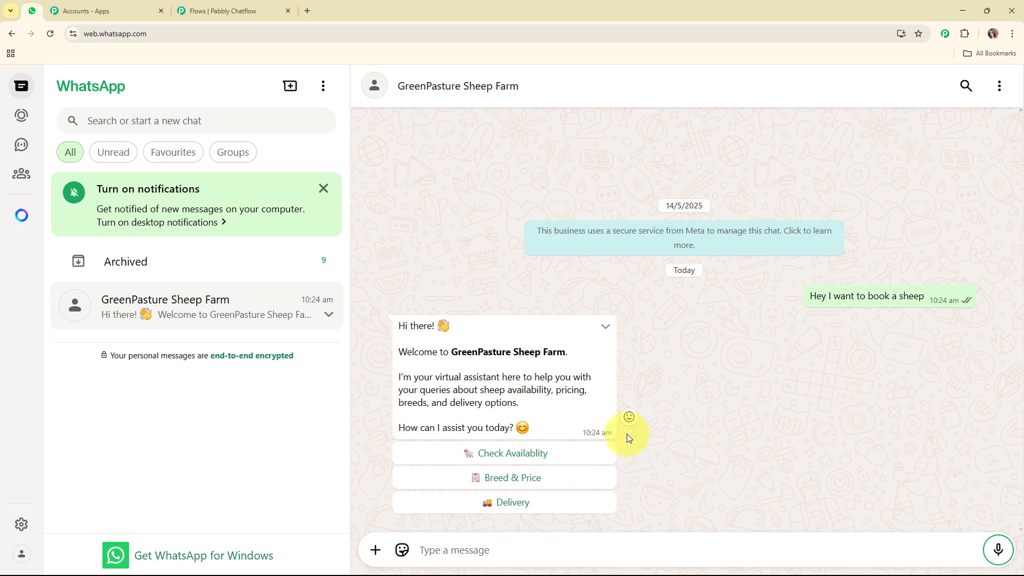
- Switch to Pabbly Chatflow and review the most recent contact's conversation in the inbox, including the booking test message and earlier replies
{"action": "left_click", "coordinate": [193, 6]}
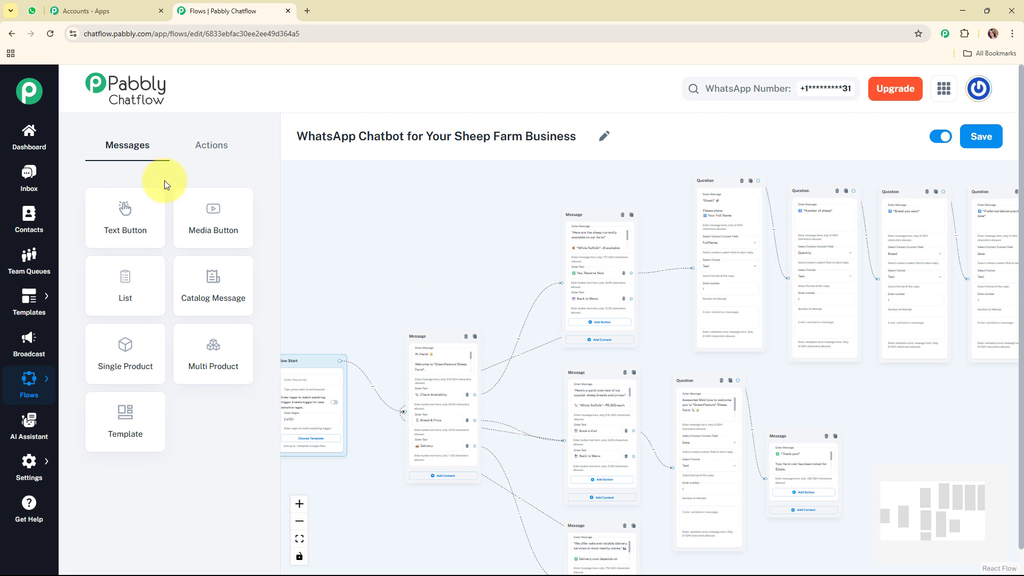
{"action": "left_click", "coordinate": [29, 177]}
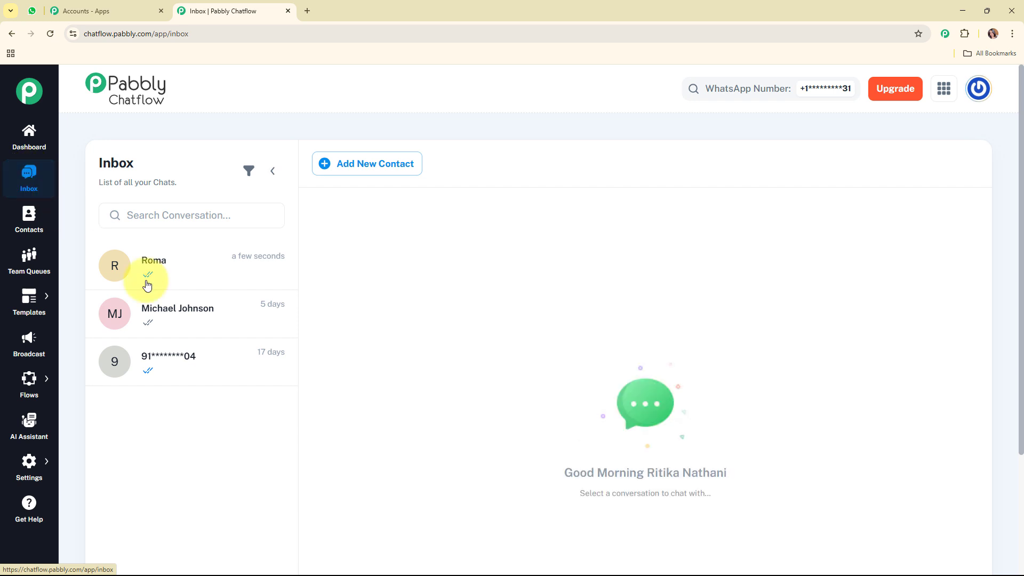
{"action": "left_click", "coordinate": [206, 289]}
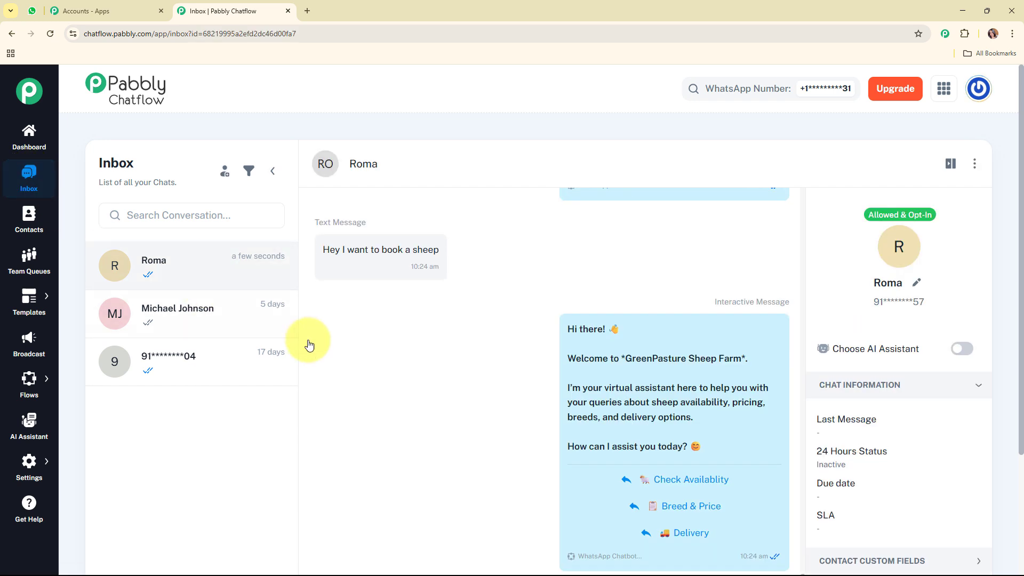
{"action": "scroll", "coordinate": [667, 302], "scroll_direction": "up", "scroll_amount": 3}
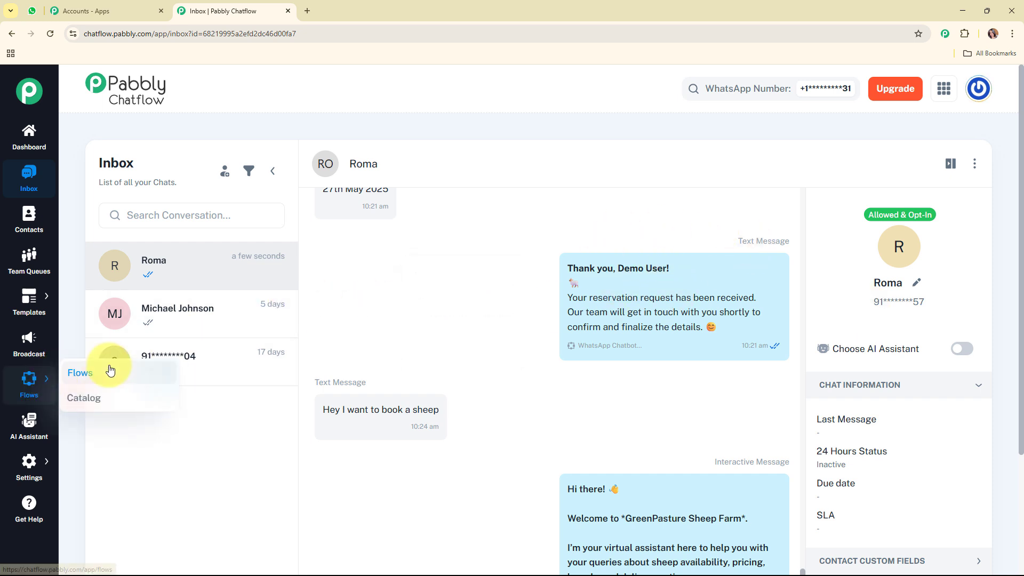
- Reopen the active flow "WhatsApp Chatbot for Your Sheep Farm Business" and examine how its welcome message branches
{"action": "left_click", "coordinate": [105, 367]}
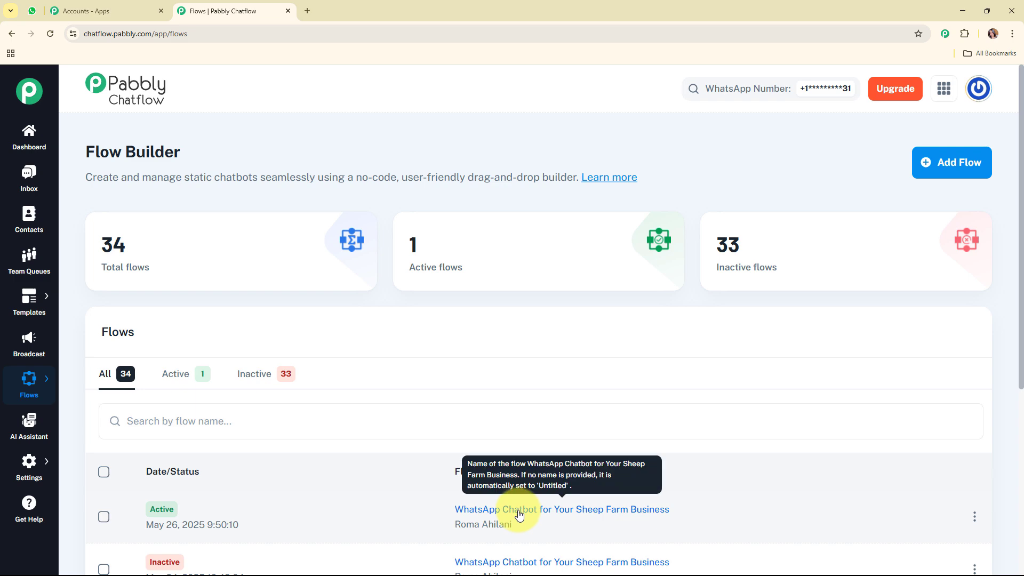
{"action": "left_click", "coordinate": [514, 508]}
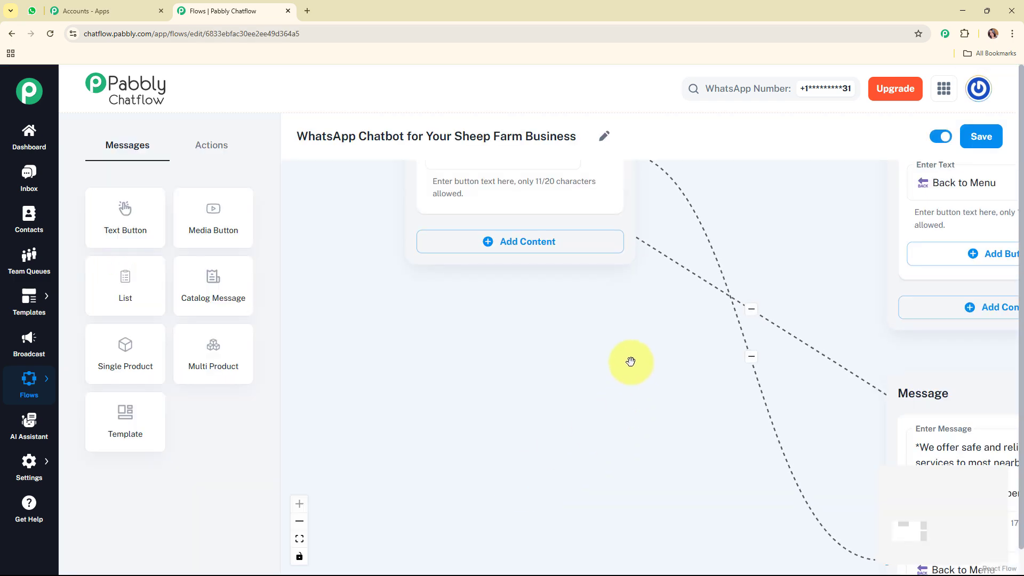
{"action": "scroll", "coordinate": [624, 351], "scroll_direction": "down", "scroll_amount": 3}
{"action": "scroll", "coordinate": [624, 351], "scroll_direction": "down", "scroll_amount": 4}
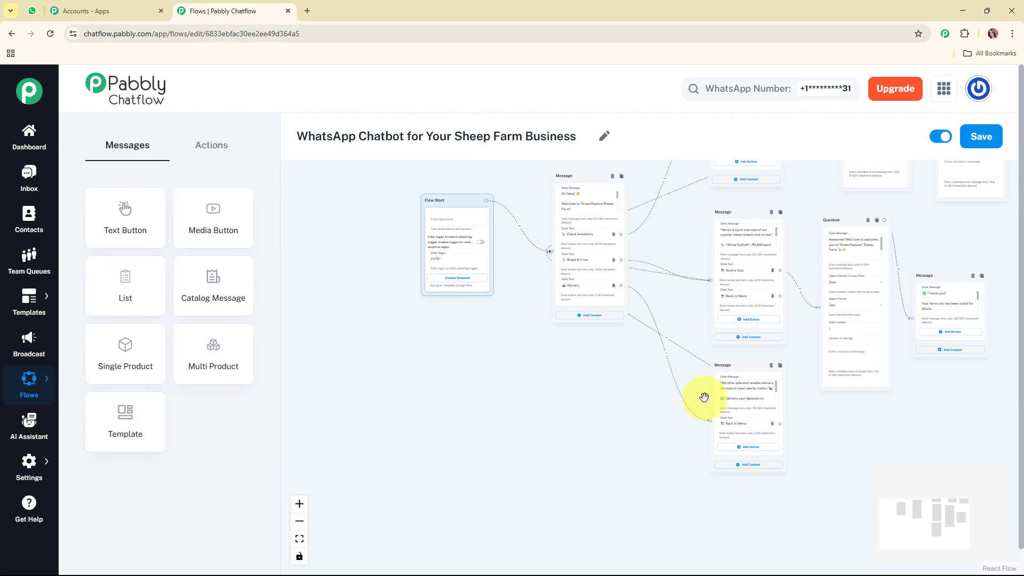
{"action": "left_click_drag", "start_coordinate": [918, 510], "coordinate": [900, 475]}
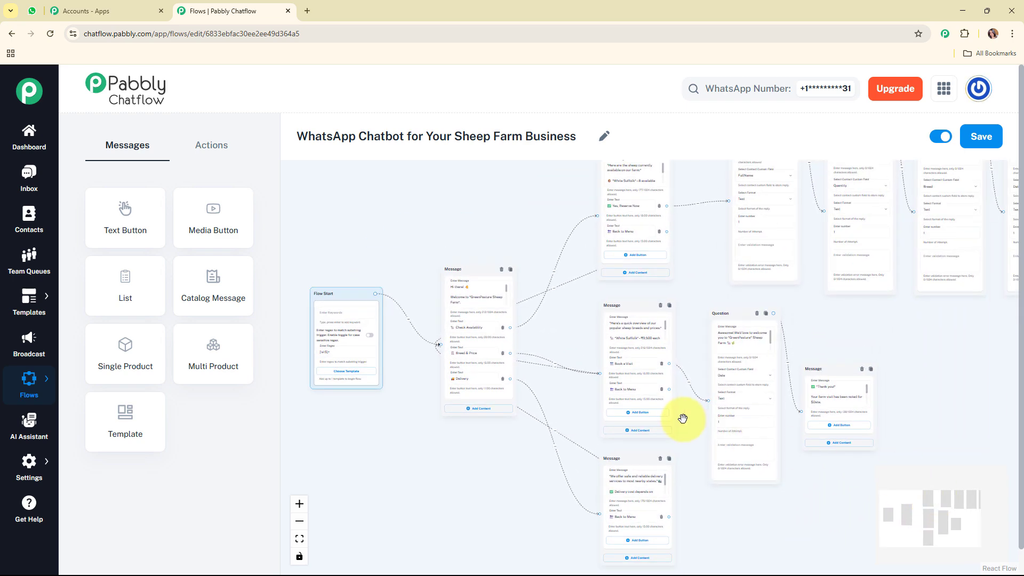
{"action": "scroll", "coordinate": [682, 418], "scroll_direction": "up", "scroll_amount": 1}
{"action": "scroll", "coordinate": [681, 418], "scroll_direction": "up", "scroll_amount": 1}
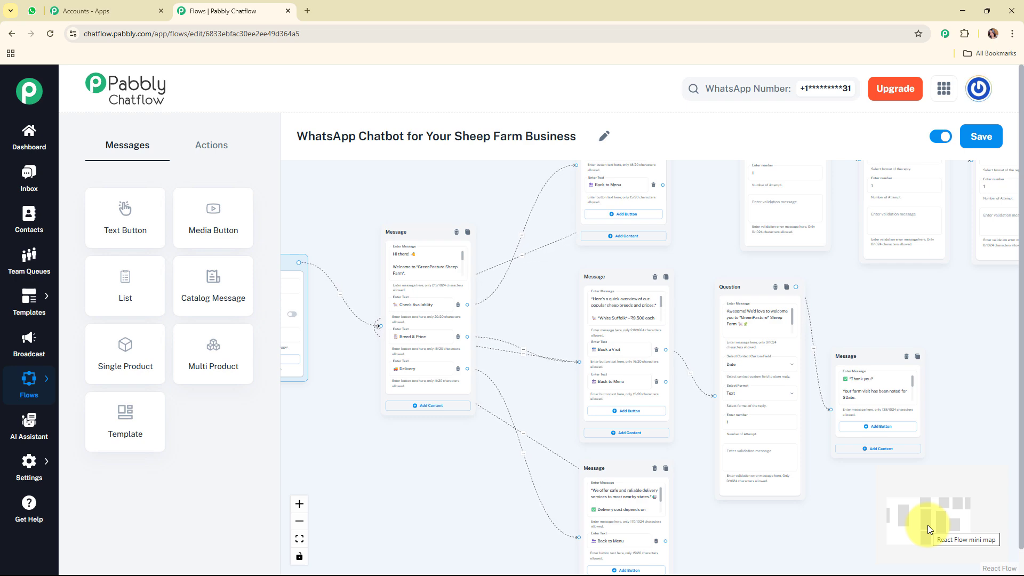
- Review the reservation branch's questions on name, number of sheep, breed and preferred date, plus its closing thank-you message
{"action": "left_click_drag", "start_coordinate": [926, 524], "coordinate": [984, 504]}
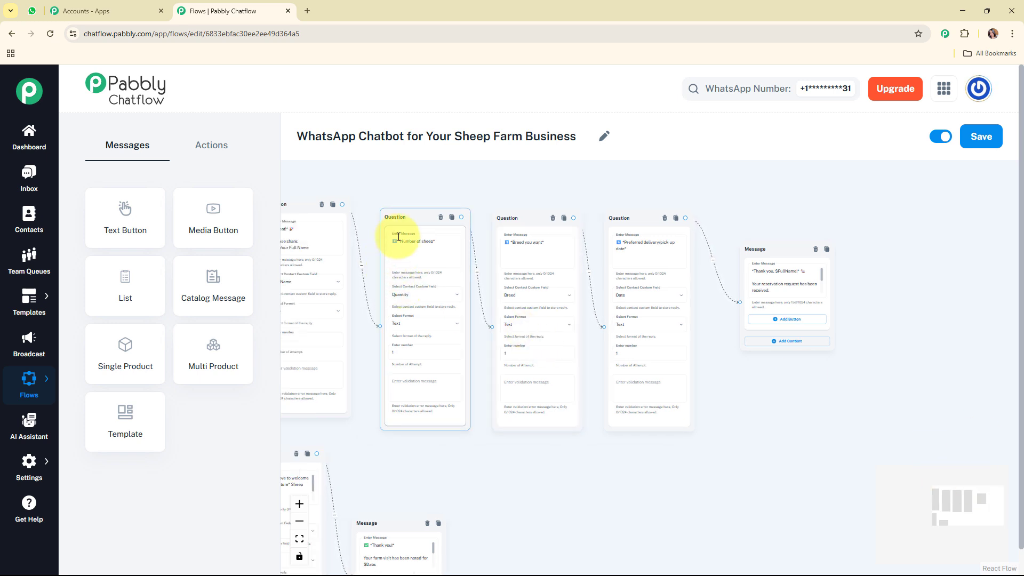
{"action": "left_click", "coordinate": [335, 255]}
{"action": "left_click", "coordinate": [411, 257]}
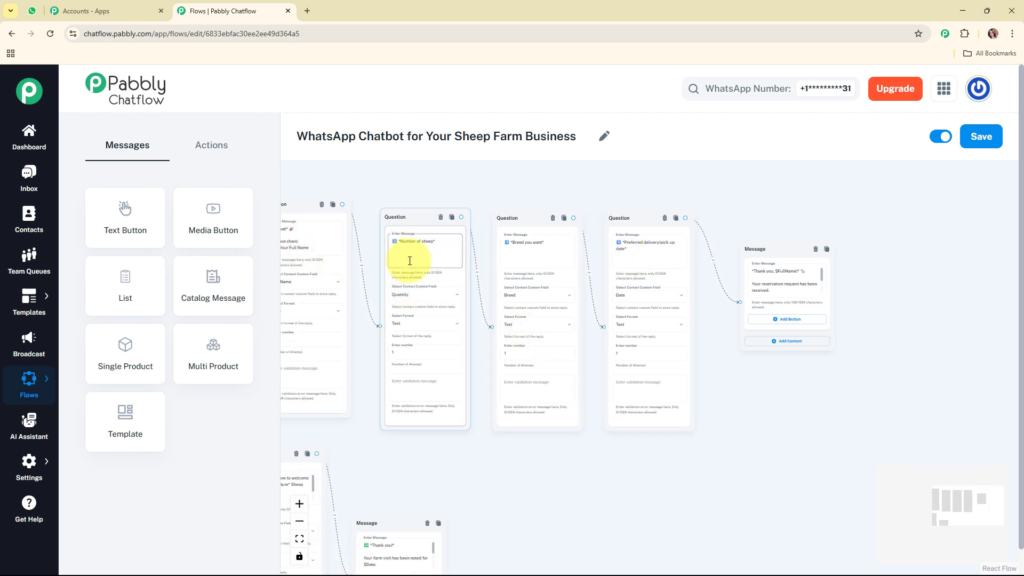
{"action": "left_click", "coordinate": [533, 256]}
{"action": "left_click", "coordinate": [637, 256]}
{"action": "left_click", "coordinate": [804, 271]}
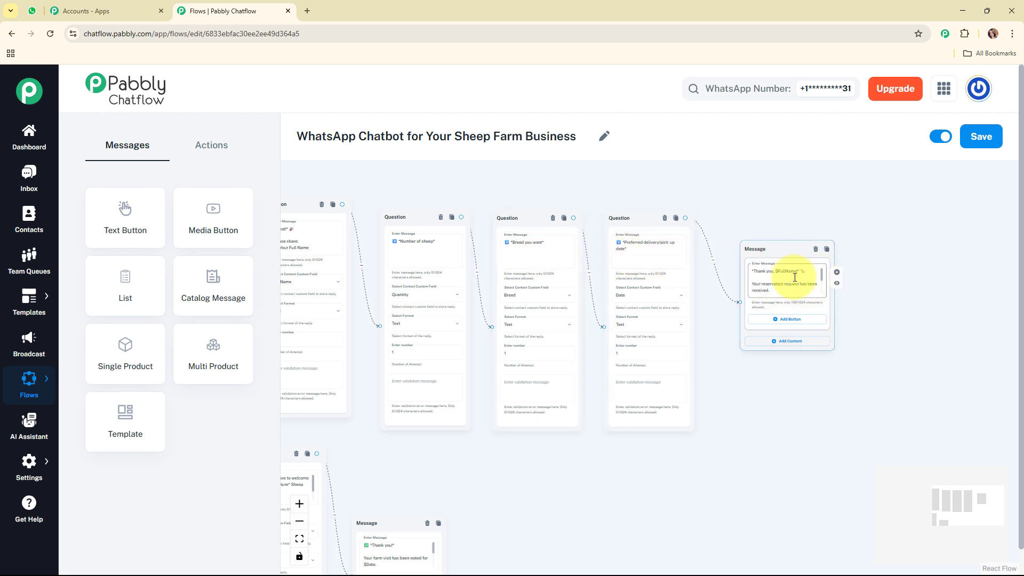
{"action": "left_click_drag", "start_coordinate": [947, 506], "coordinate": [889, 508]}
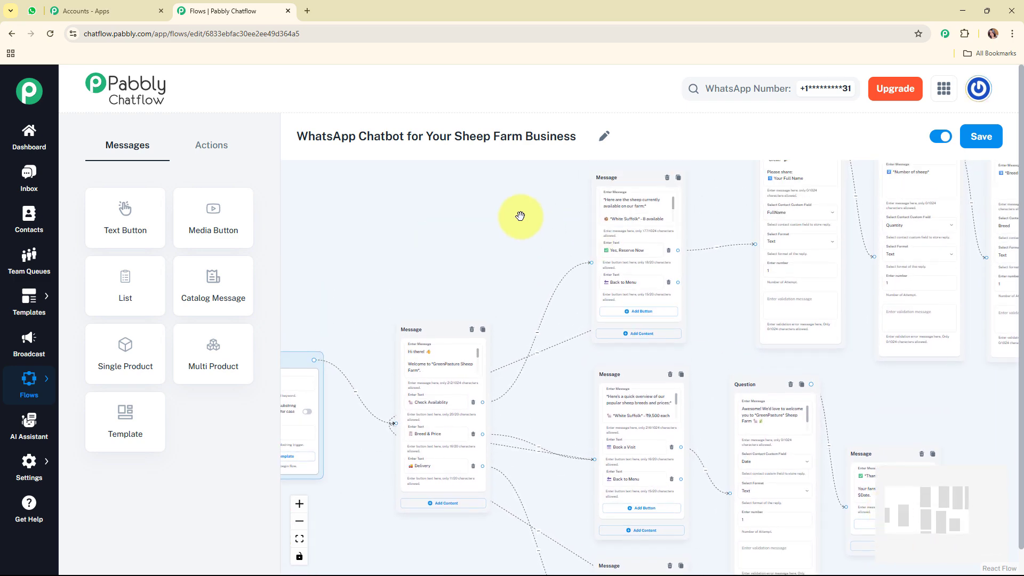